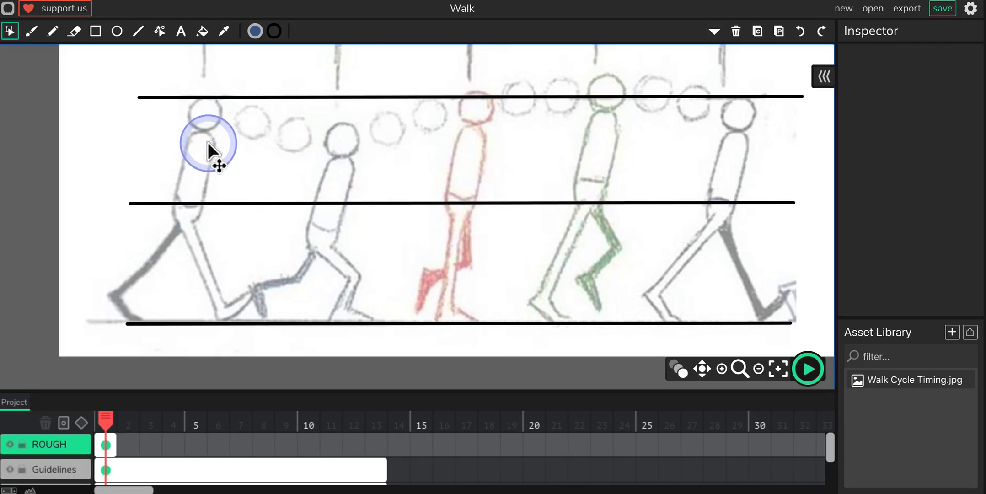
Step: Try to trace the first walking figure's head outline freehand with the Brush tool
key("b")
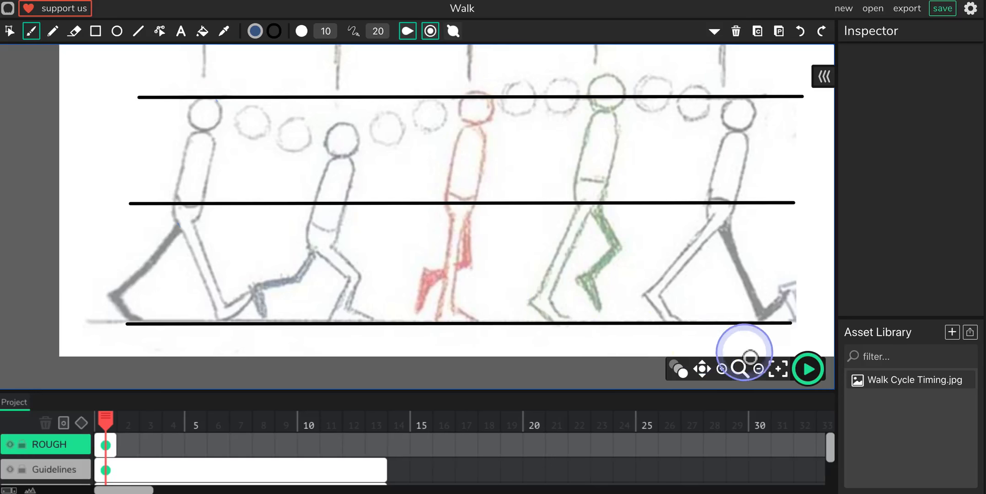
left_click(722, 369)
left_click(721, 369)
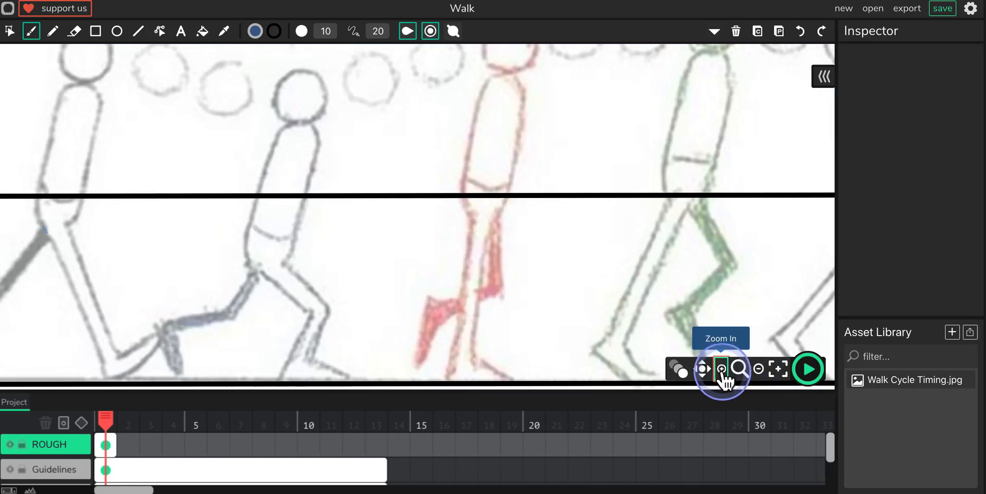
key("space")
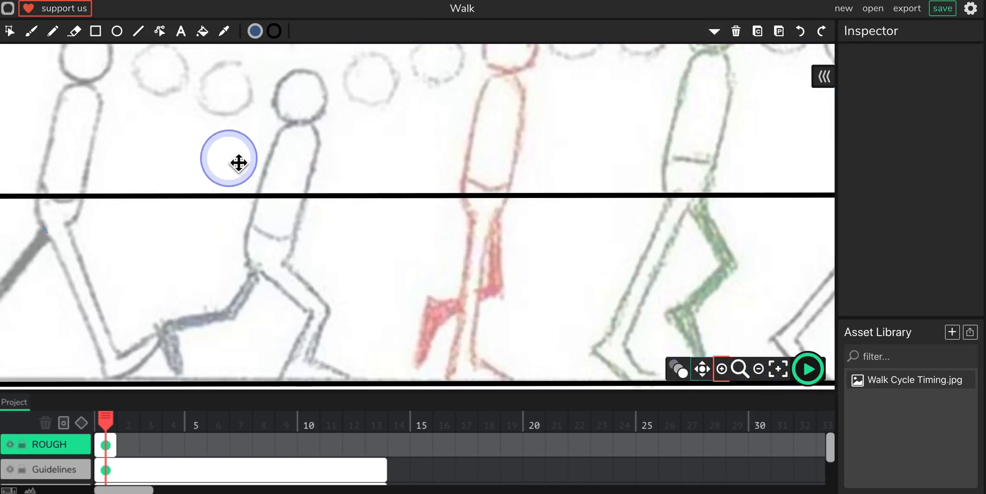
mouse_move(181, 157)
left_mouse_down()
mouse_move(396, 180)
mouse_move(469, 174)
mouse_move(466, 182)
left_mouse_up()
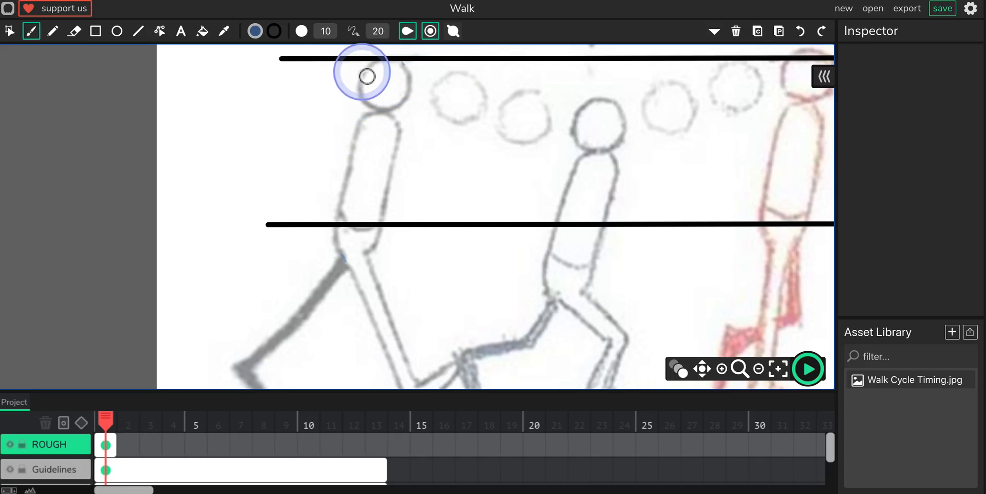
mouse_move(372, 72)
left_mouse_down()
mouse_move(383, 57)
mouse_move(405, 62)
mouse_move(400, 109)
mouse_move(369, 101)
mouse_move(369, 75)
mouse_move(384, 60)
left_mouse_up()
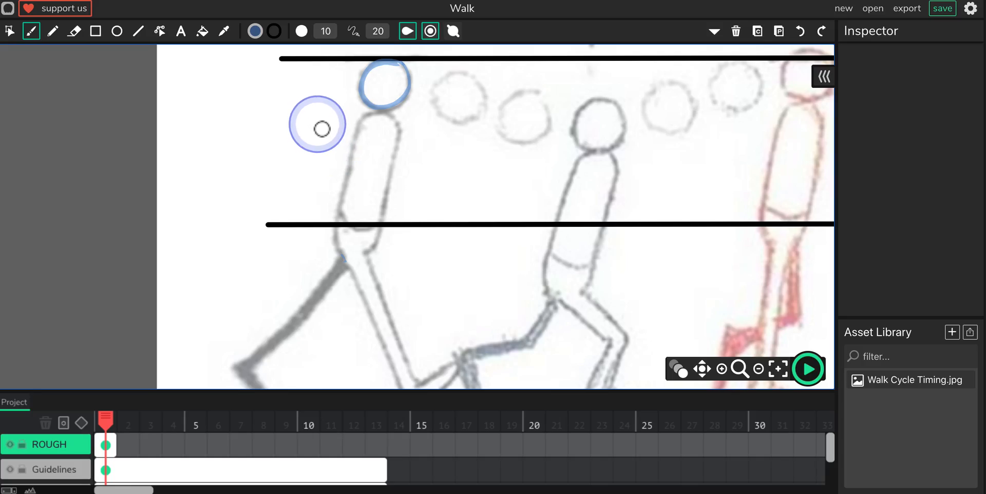
key("ctrl+z")
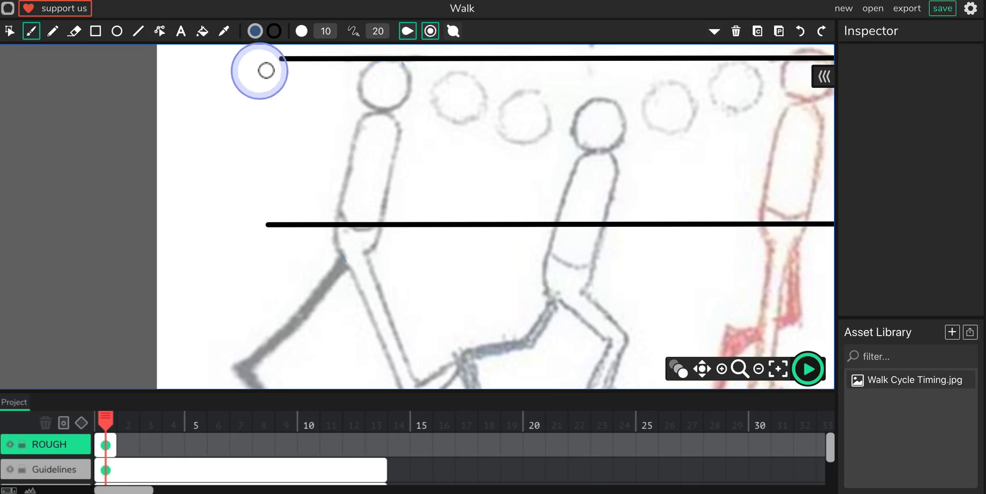
Step: Draw a circle about 29 px in diameter beside the first figure's head with the Ellipse tool and move it closer to the head
left_click(117, 32)
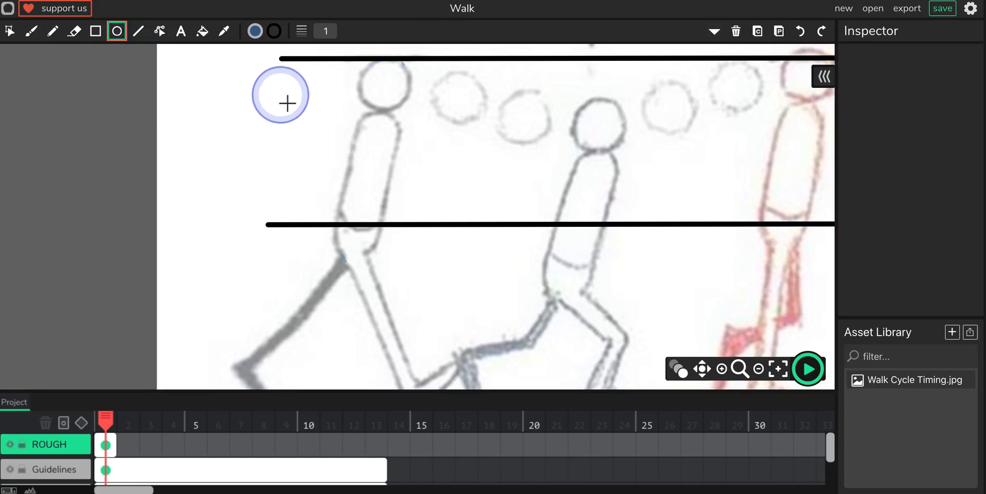
left_click_drag(275, 88, 326, 144)
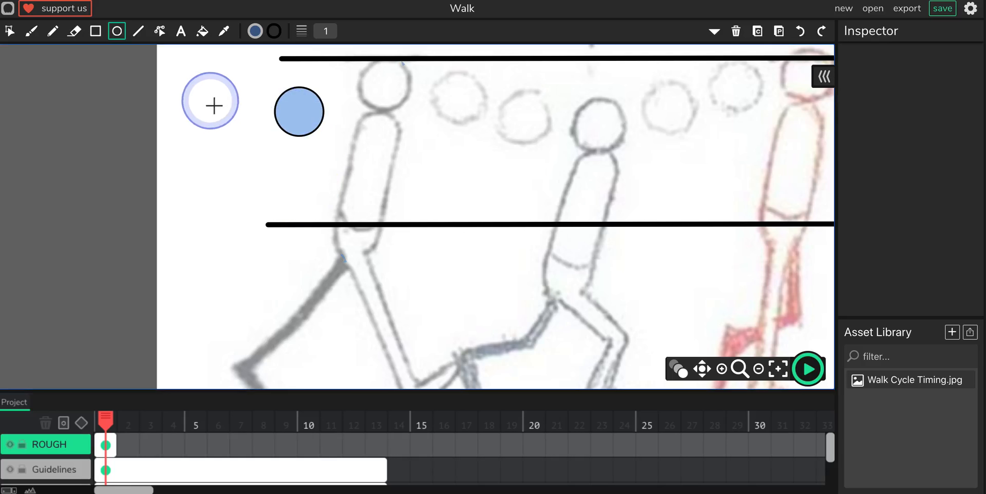
left_click(10, 31)
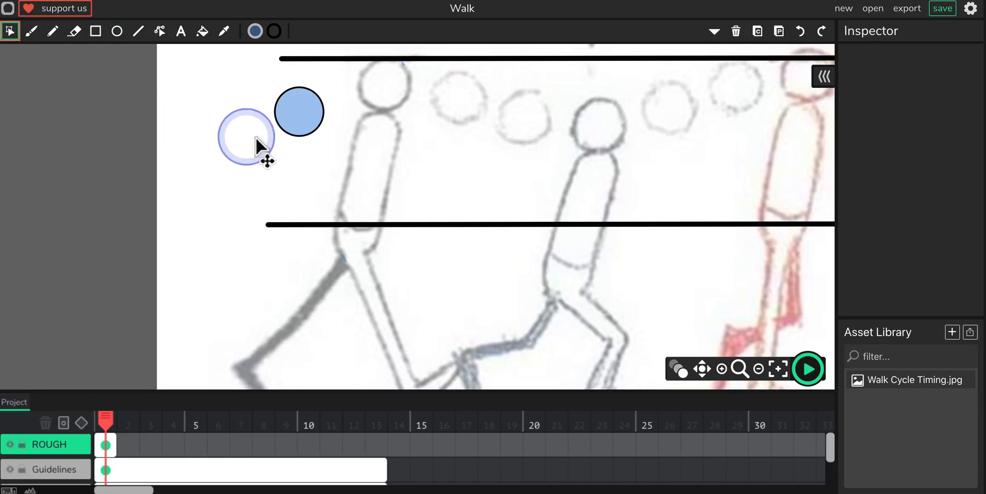
left_click(300, 114)
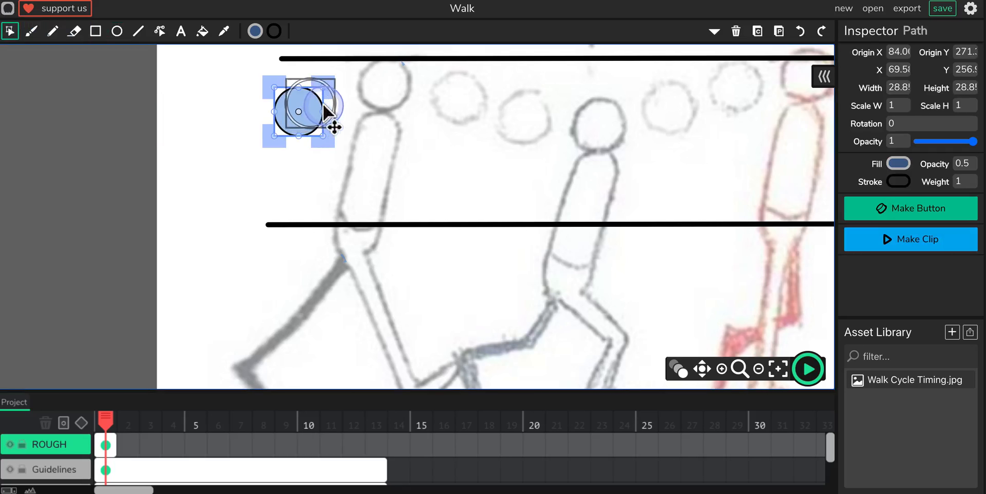
left_click_drag(323, 103, 338, 85)
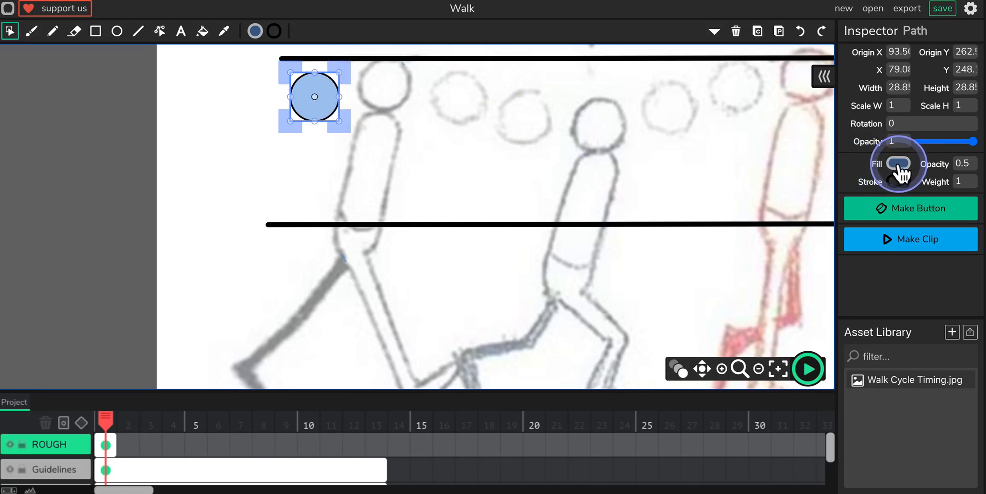
Step: Set the circle's fill opacity to 0, its stroke colour to blue and its stroke weight to 3
left_click(975, 171)
left_click_drag(976, 170, 948, 167)
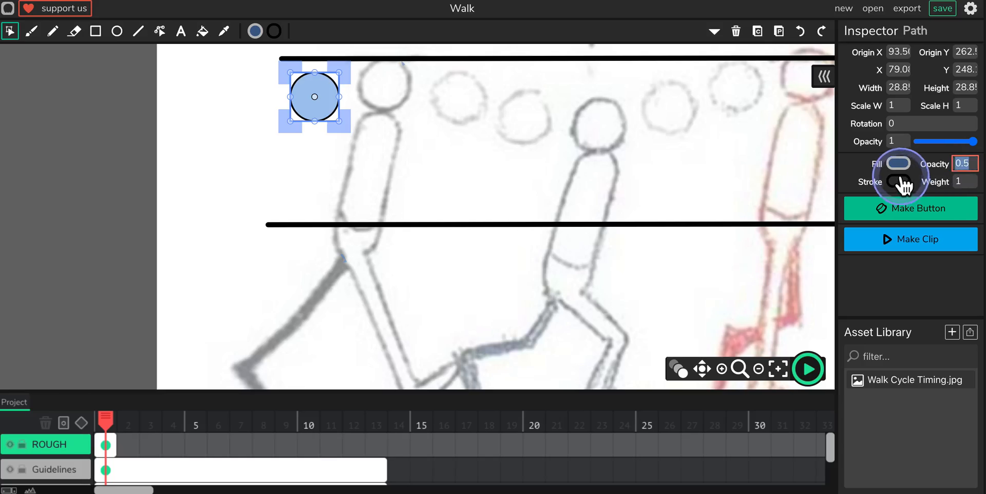
type("0")
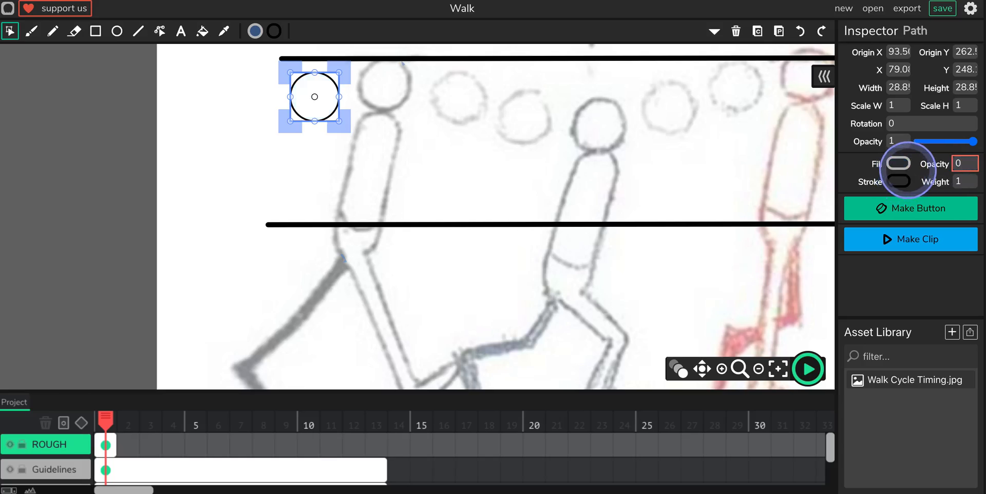
left_click(899, 181)
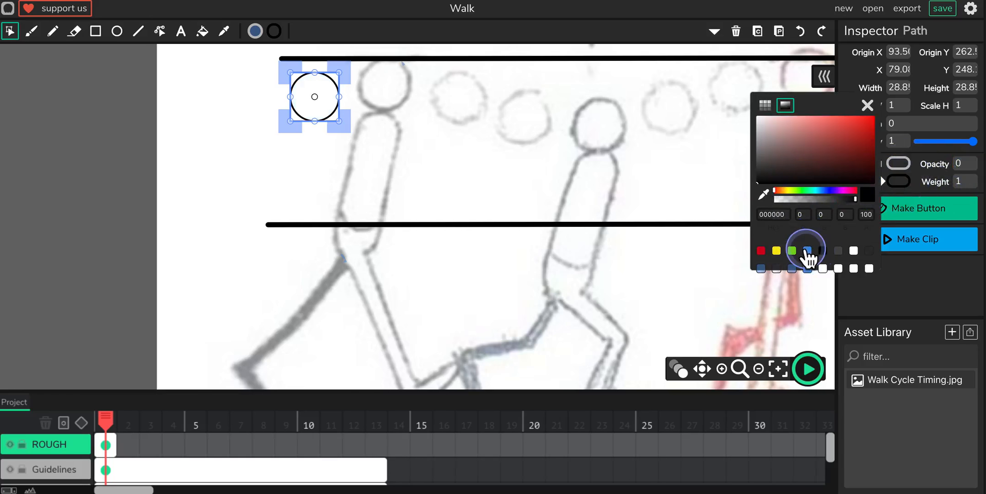
left_click(807, 250)
left_click(867, 105)
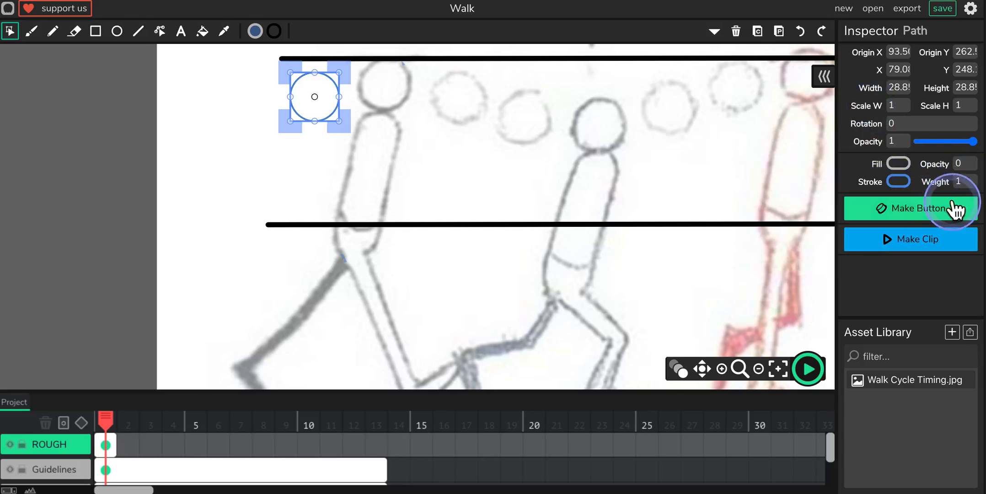
left_click(963, 181)
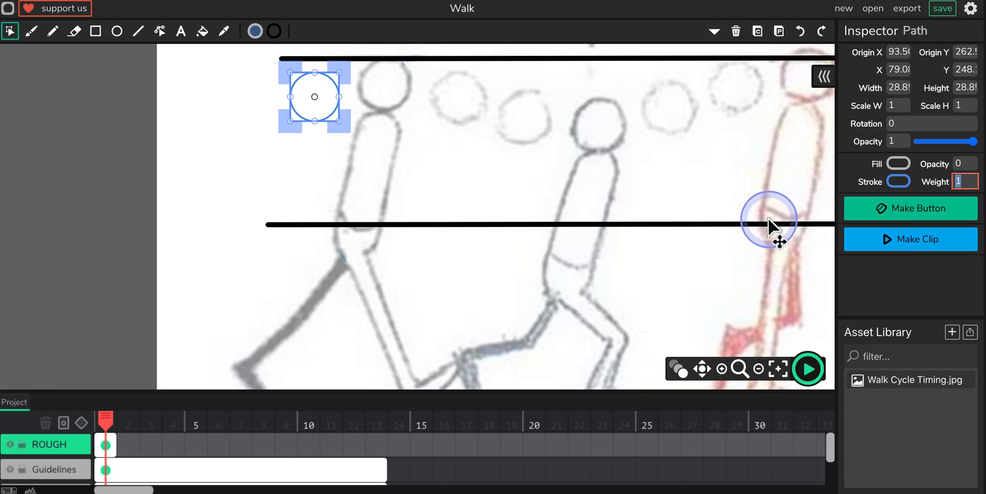
type("3")
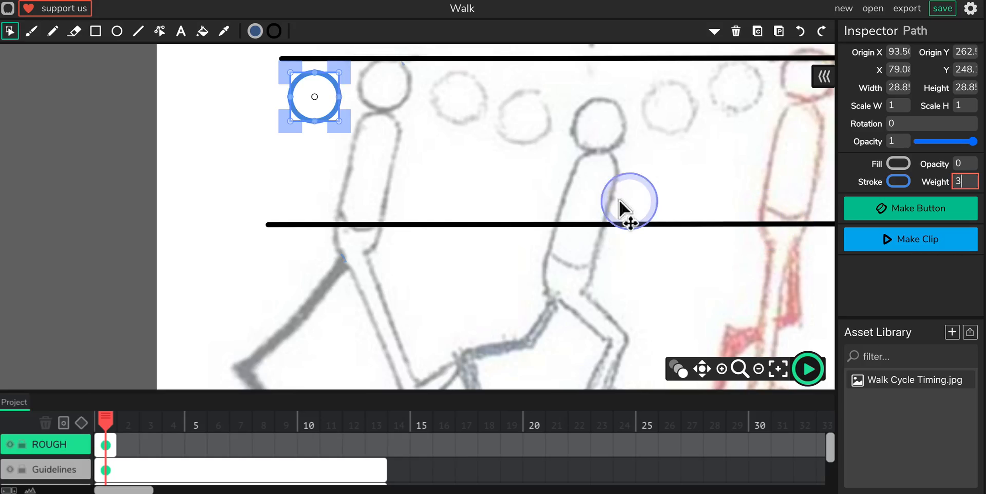
left_click(423, 140)
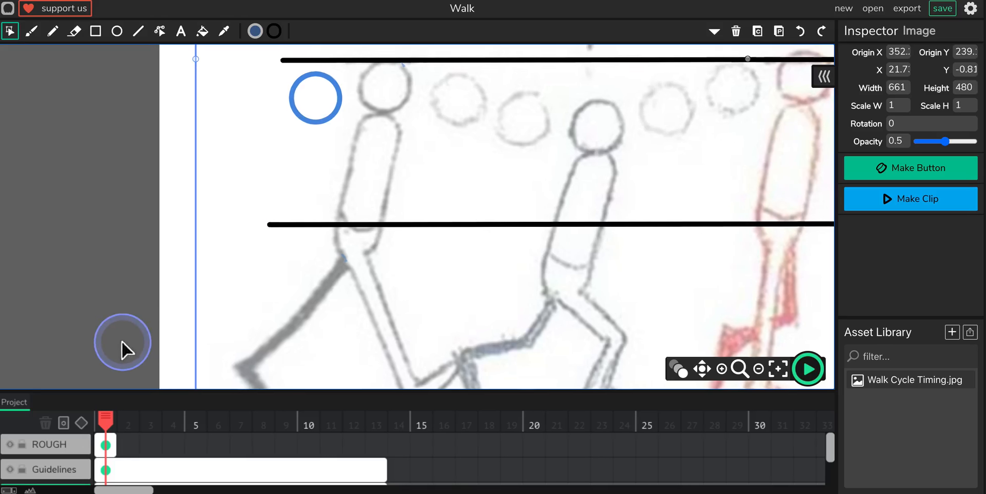
Step: Lock the Guidelines and REF layers and make the ROUGH layer active
left_click(79, 474)
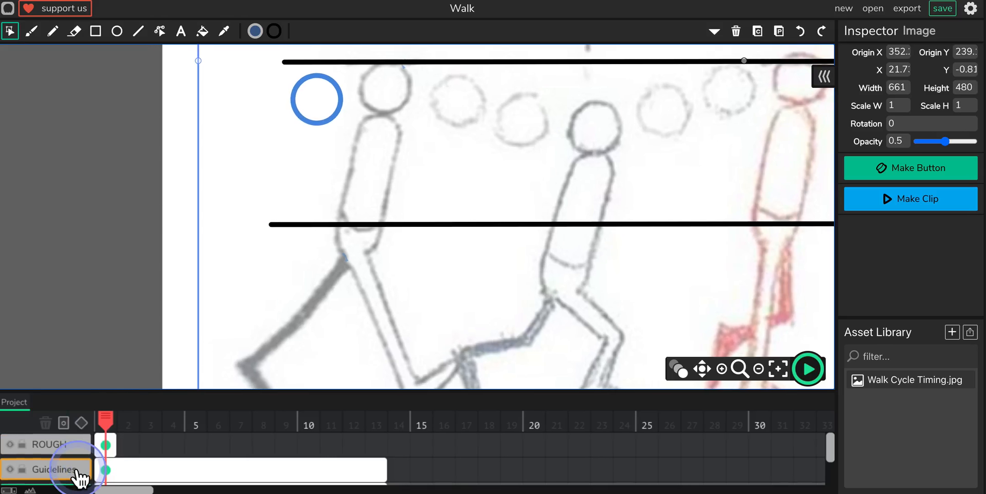
scroll(79, 475, "down", 1)
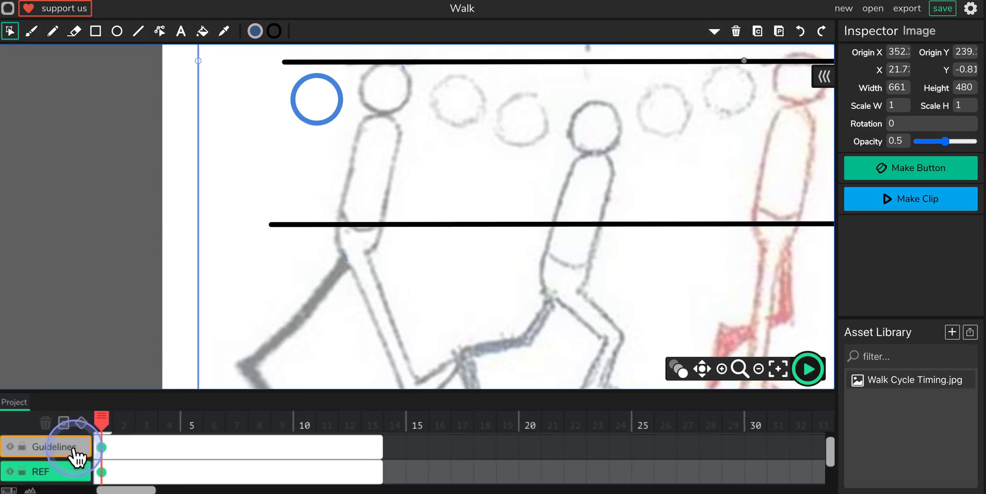
left_click(75, 455)
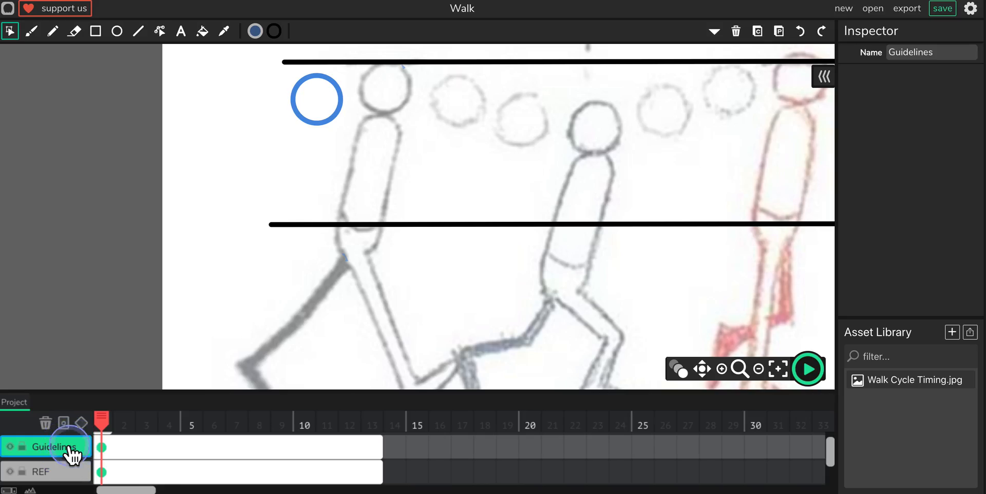
left_click(22, 446)
left_click(48, 473)
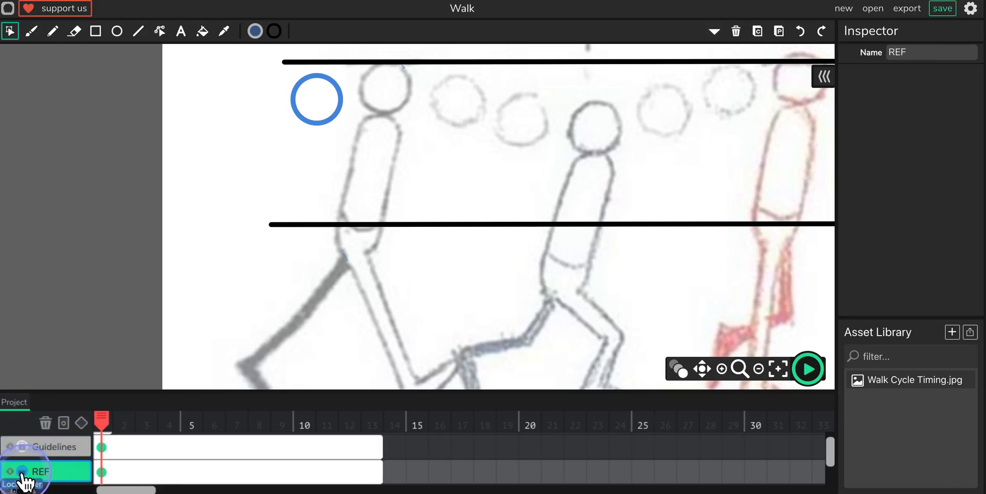
scroll(50, 459, "up", 1)
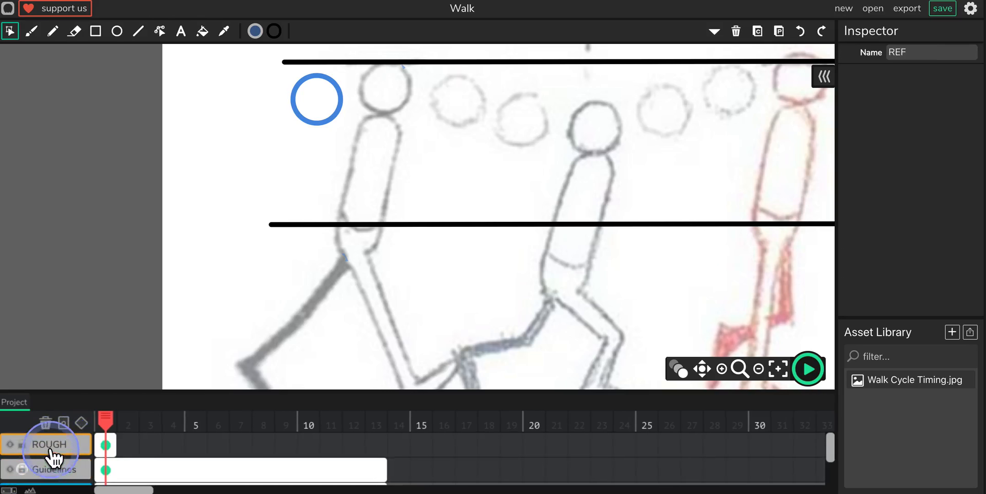
left_click(54, 443)
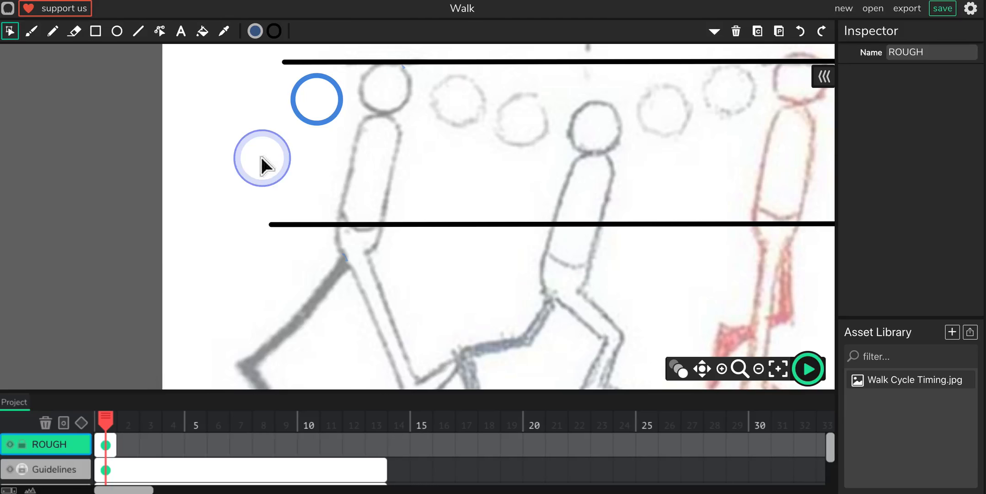
Step: Place the blue circle over the first figure's head and enlarge it to about 31.5 px to match the reference outline
left_click(304, 120)
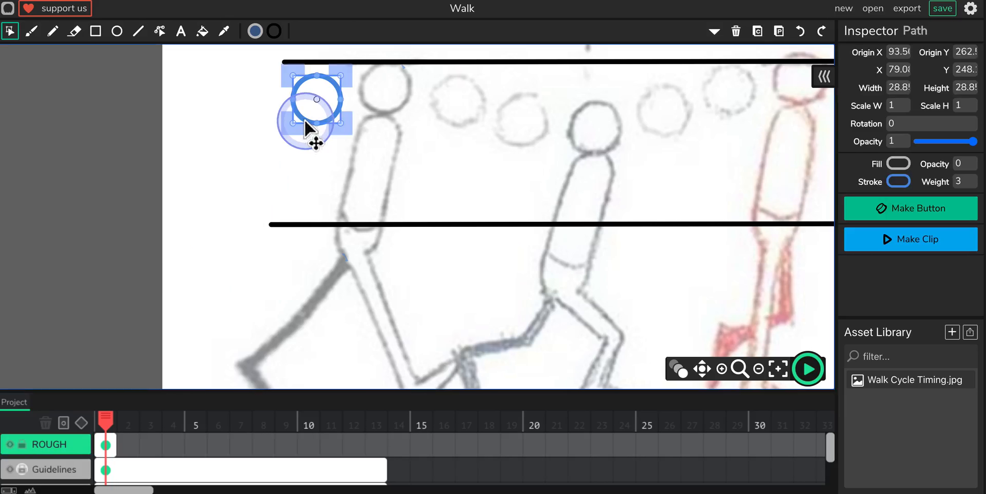
left_click_drag(304, 120, 403, 101)
key("ctrl+z")
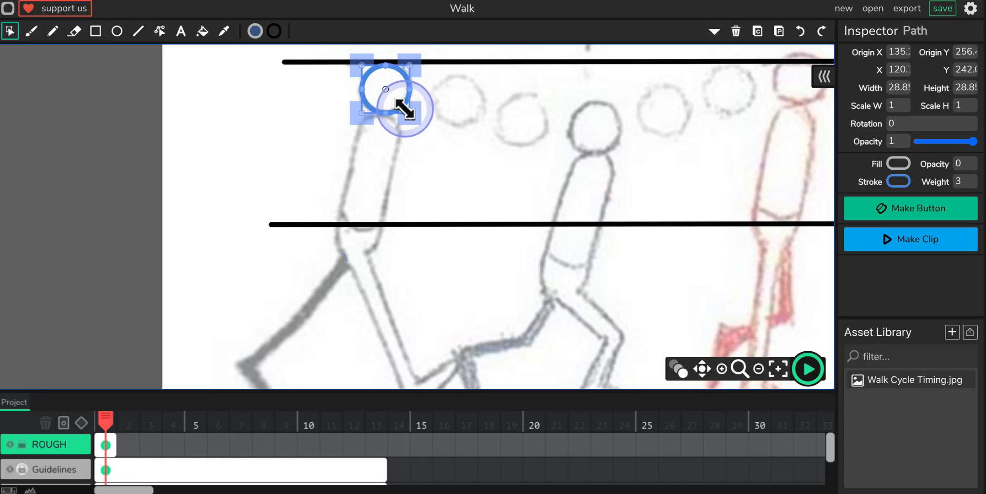
mouse_move(403, 109)
left_mouse_down()
mouse_move(413, 126)
mouse_move(406, 120)
left_mouse_up()
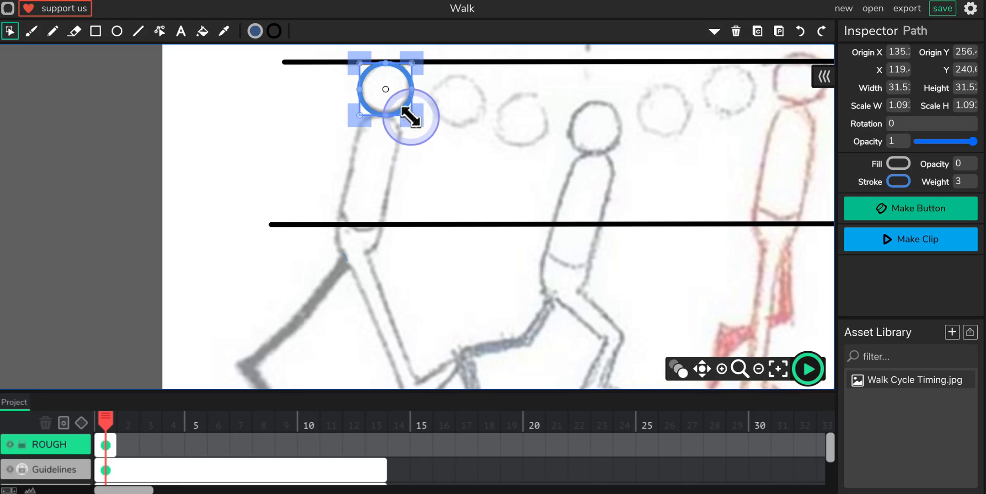
left_click_drag(405, 116, 403, 108)
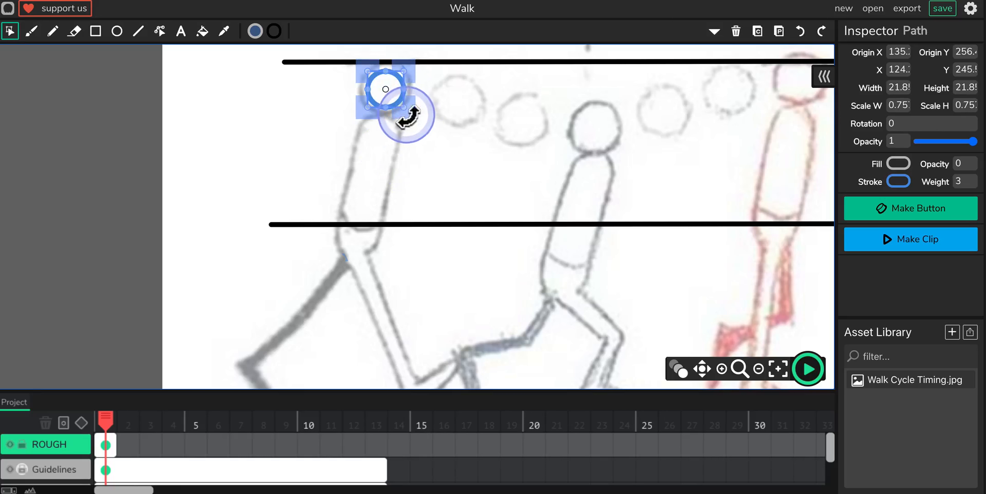
key("ctrl+z")
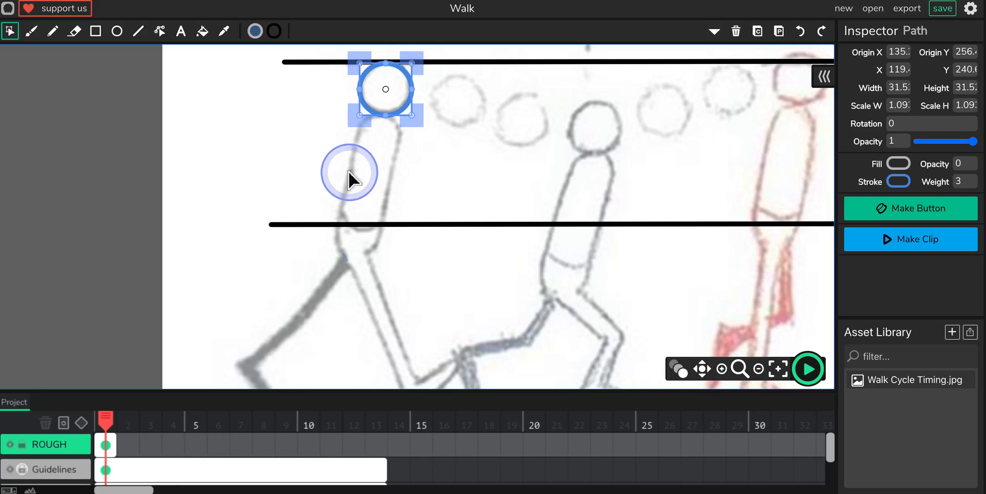
Step: Duplicate the head circle, place the copy over the first figure's hips, scale it to about 27 px and nudge it slightly left
key("ctrl+d")
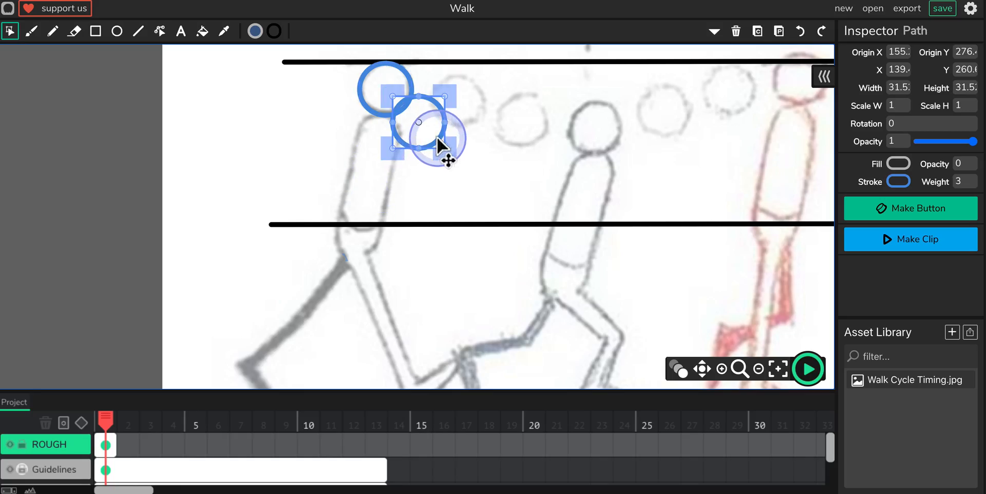
left_click_drag(435, 139, 378, 251)
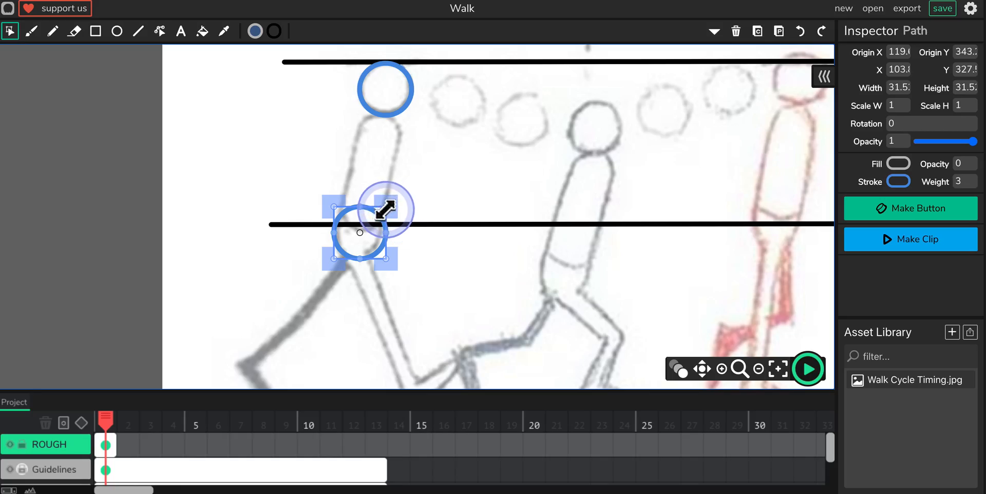
left_click_drag(386, 209, 382, 213)
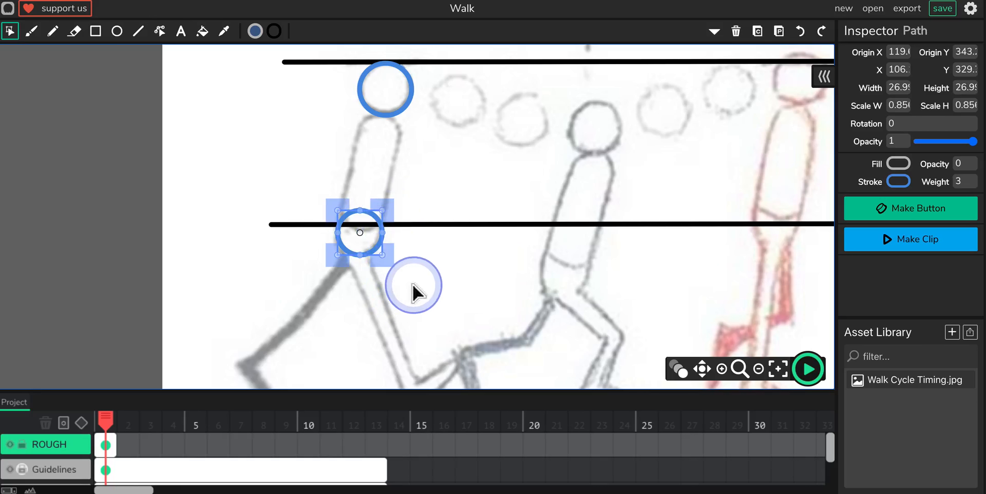
key("Left")
key("Left")
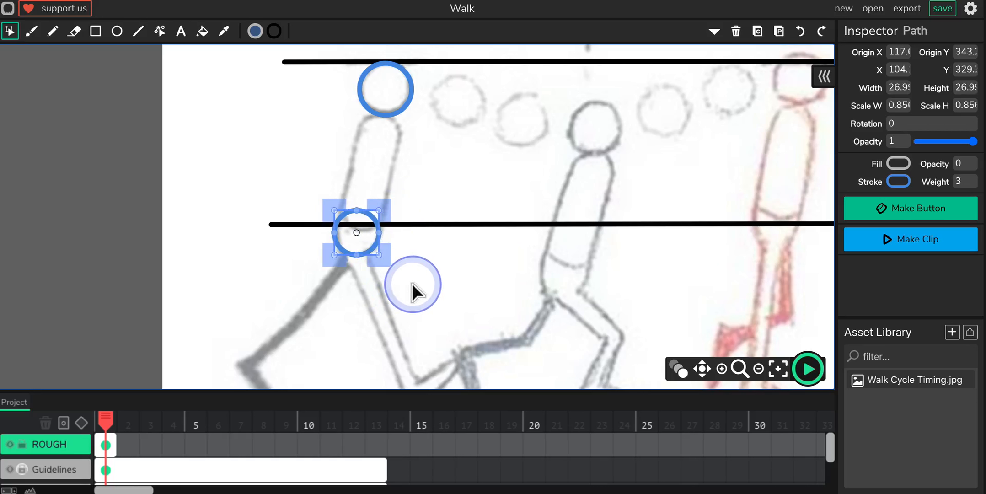
left_click(464, 180)
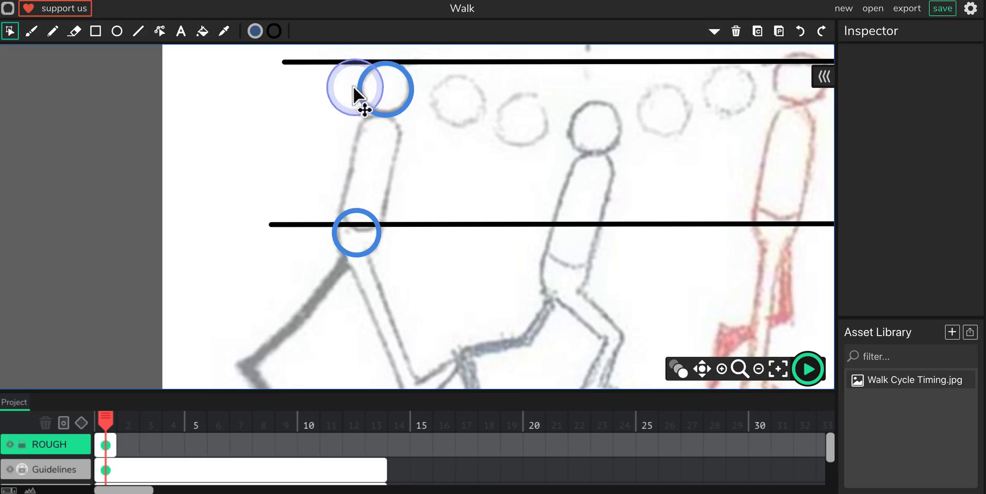
Step: Trace the first figure's torso and both legs with size 10 Brush strokes, shading the back leg solid
left_click_drag(357, 204, 365, 169)
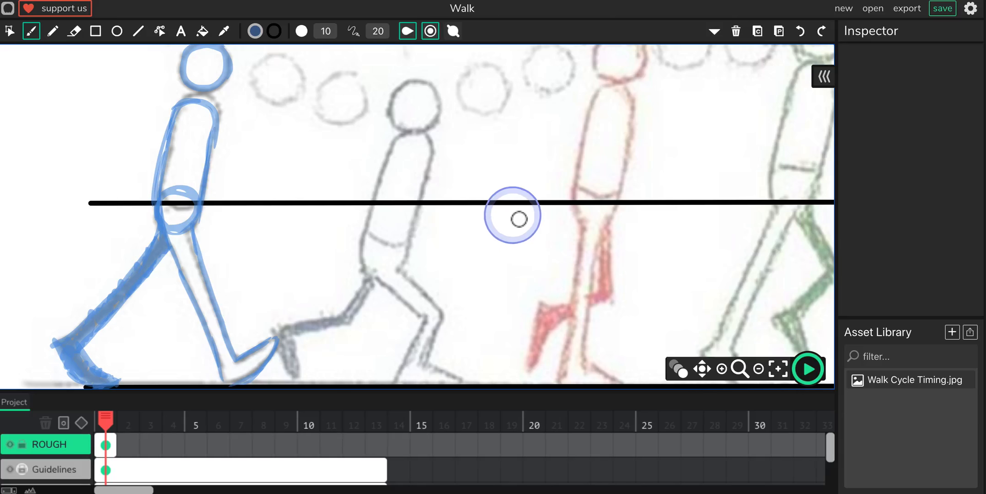
Step: Examine the reference chart's frame numbers and pose labels from the passing position through the final contact pose
key("space")
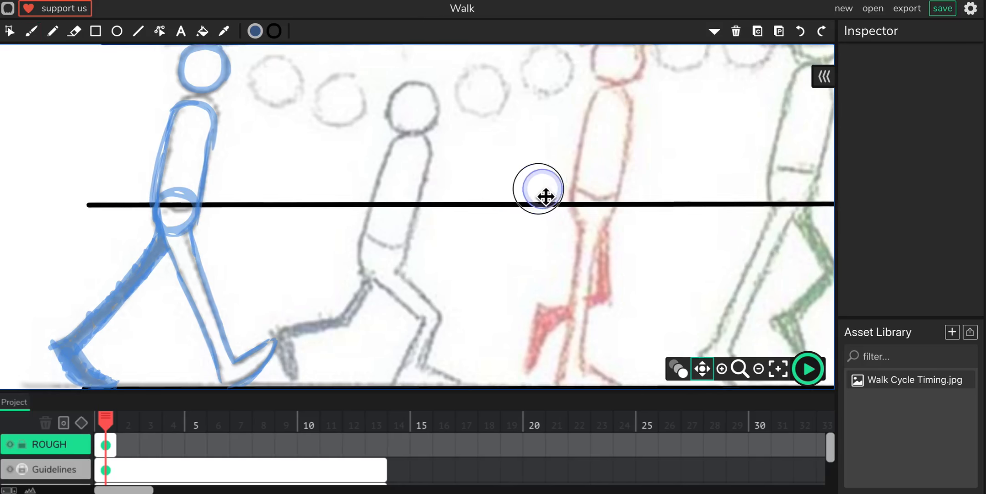
left_click_drag(544, 196, 275, 235)
left_click_drag(483, 220, 381, 165)
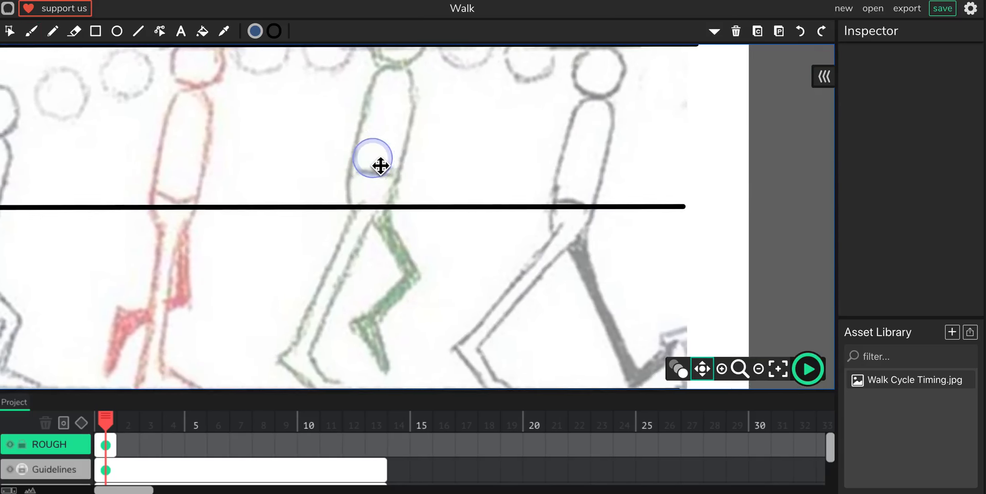
left_click_drag(511, 171, 480, 263)
left_click_drag(452, 161, 479, 299)
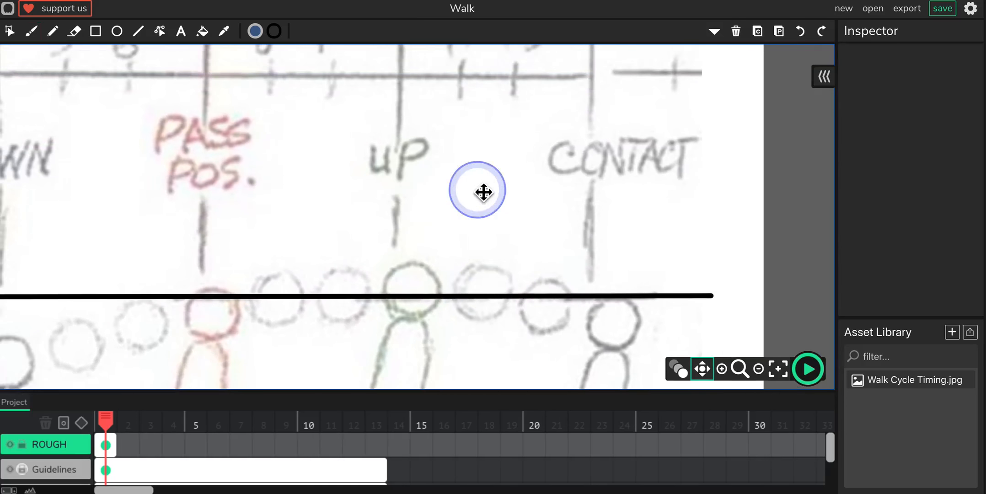
mouse_move(482, 192)
left_mouse_down()
mouse_move(485, 295)
mouse_move(539, 293)
left_mouse_up()
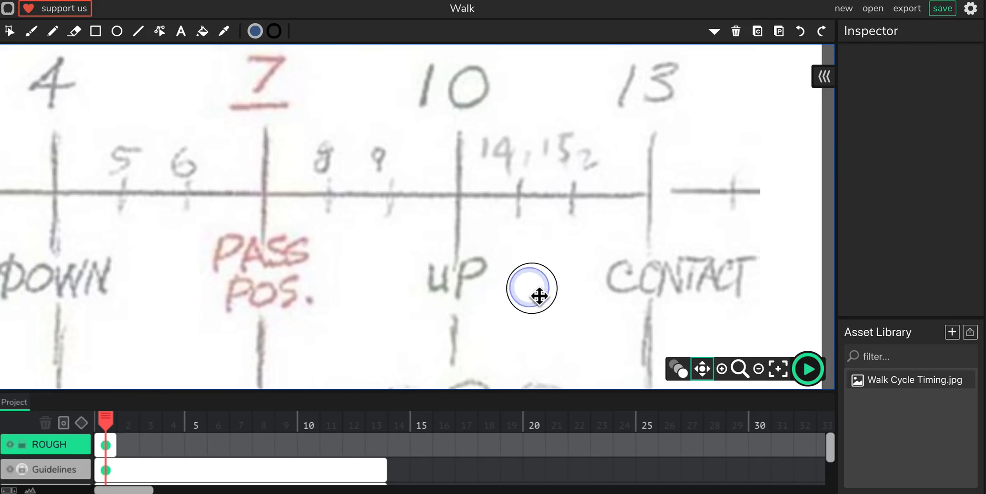
left_click_drag(423, 191, 458, 134)
left_click_drag(480, 175, 461, 85)
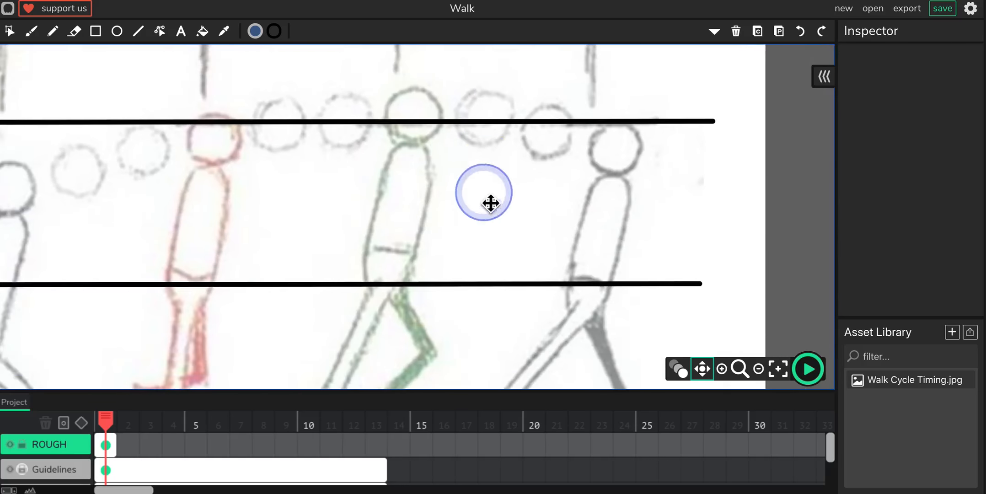
mouse_move(488, 203)
left_mouse_down()
mouse_move(477, 118)
mouse_move(458, 140)
left_mouse_up()
Step: Insert a blank frame at frame 13 of the ROUGH layer for the final contact pose, with the Brush ready
key("b")
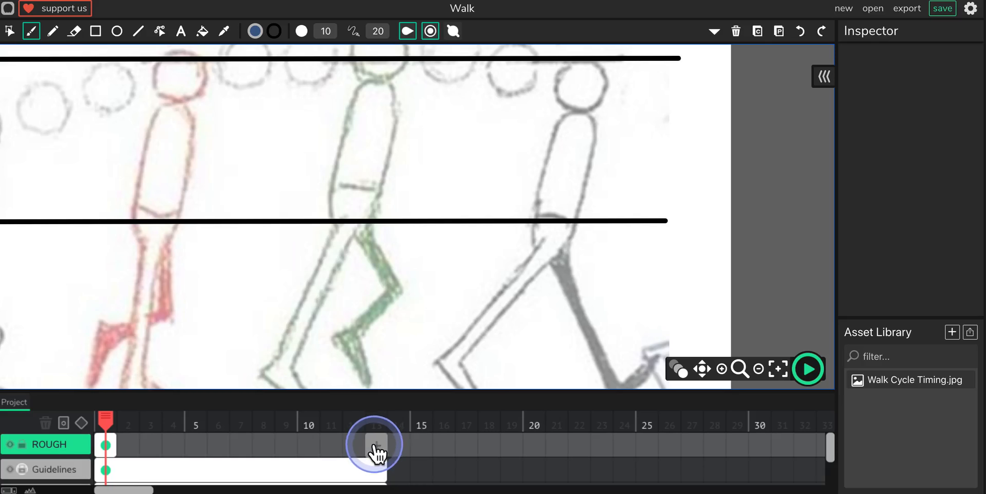
left_click(376, 446)
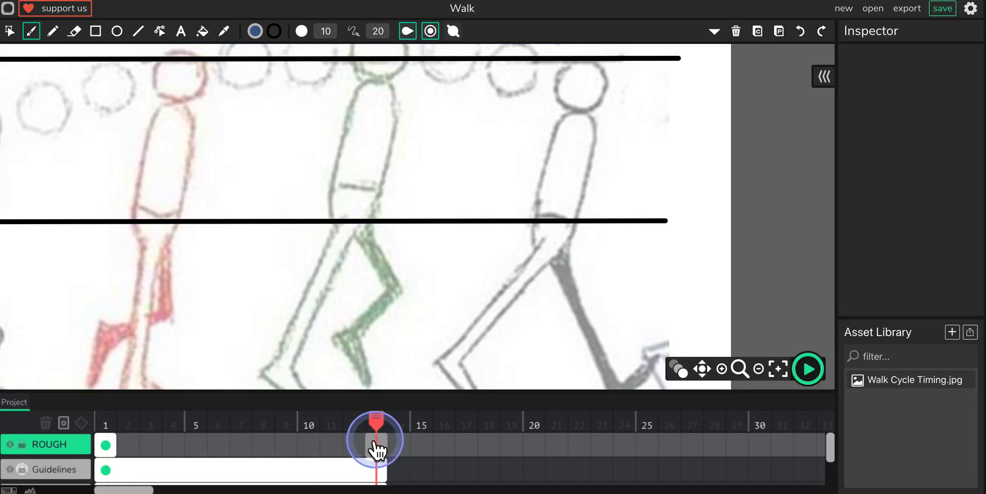
left_click(374, 443)
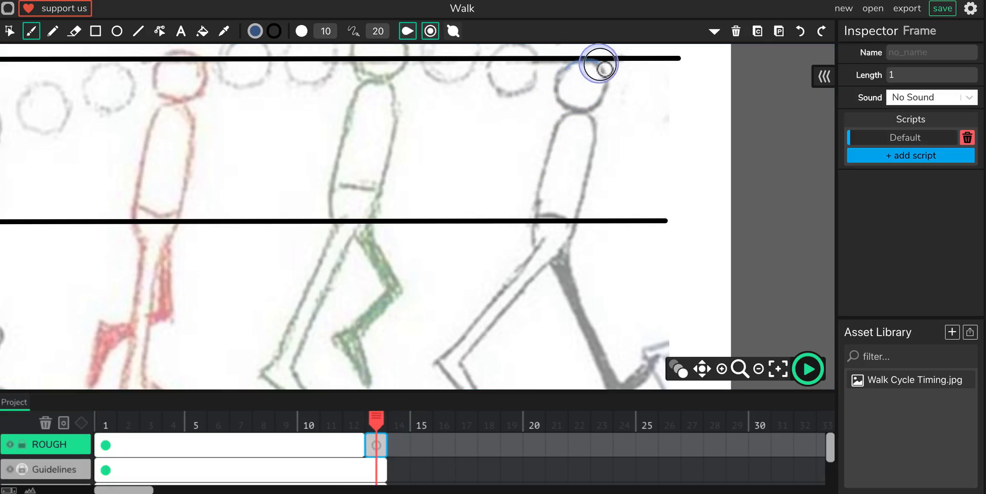
Step: Trace the last contact figure's head, hip circle and torso with size 10 blue Brush strokes
mouse_move(558, 94)
left_mouse_down()
mouse_move(591, 69)
mouse_move(603, 109)
mouse_move(560, 87)
left_mouse_up()
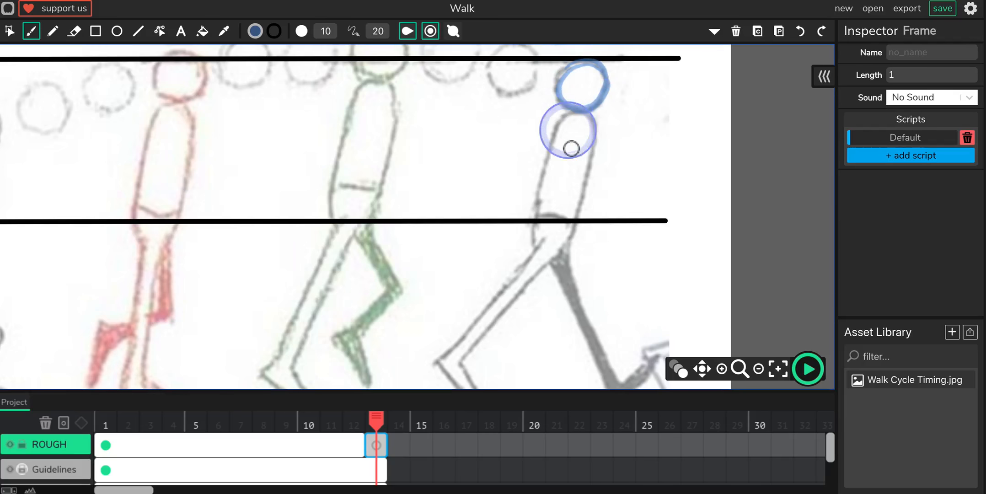
mouse_move(562, 213)
left_mouse_down()
mouse_move(577, 250)
mouse_move(542, 259)
mouse_move(547, 222)
mouse_move(580, 247)
mouse_move(537, 250)
mouse_move(576, 227)
left_mouse_up()
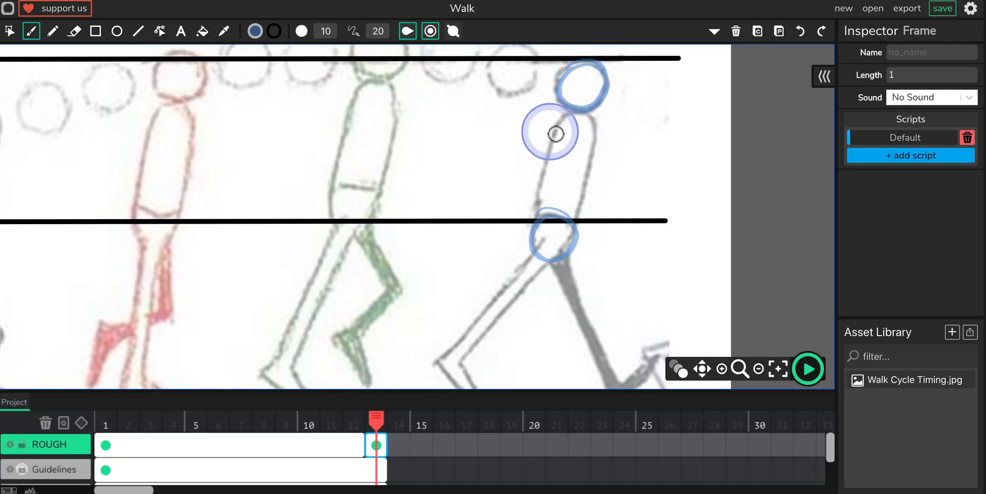
left_click_drag(562, 121, 535, 220)
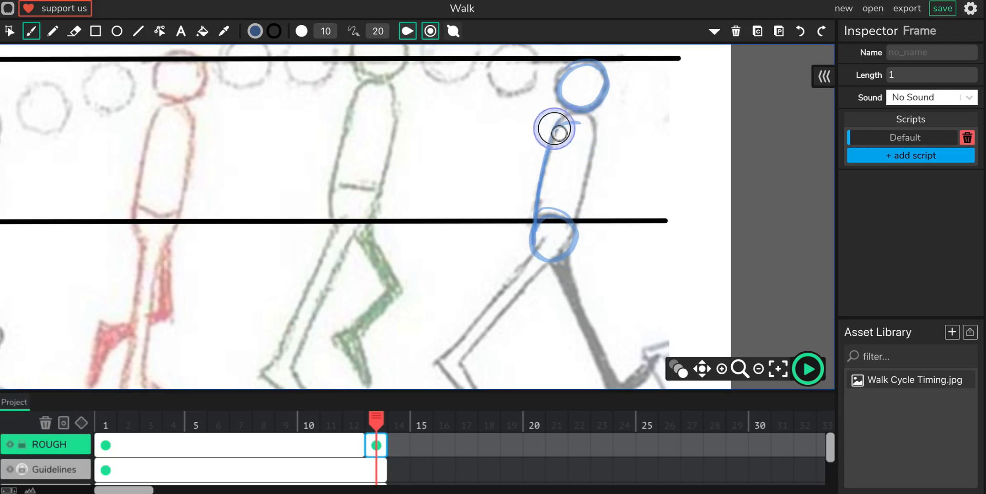
mouse_move(559, 123)
left_mouse_down()
mouse_move(589, 158)
mouse_move(591, 148)
mouse_move(584, 224)
mouse_move(600, 154)
mouse_move(561, 127)
left_mouse_up()
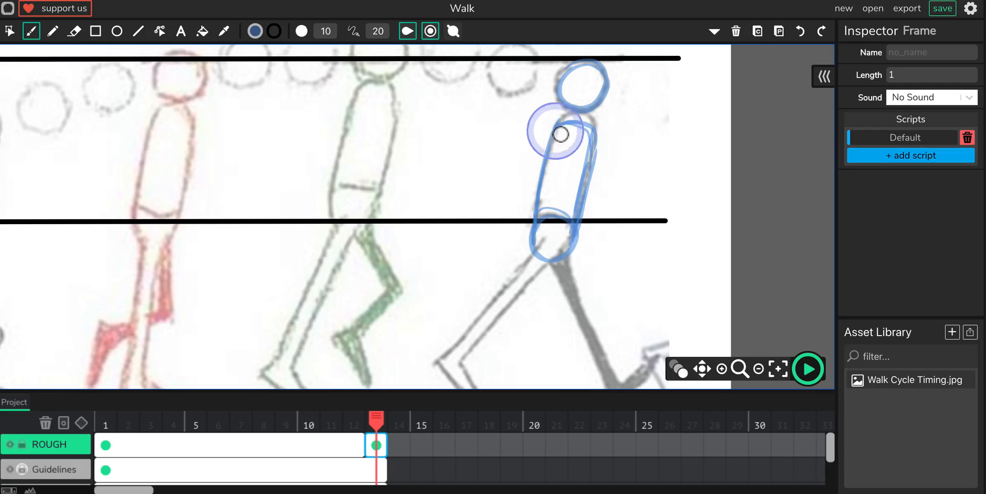
Step: Trace both legs of the last contact figure in blue, shading the front leg solid and leaving the back leg outlined
scroll(476, 269, "down", 4)
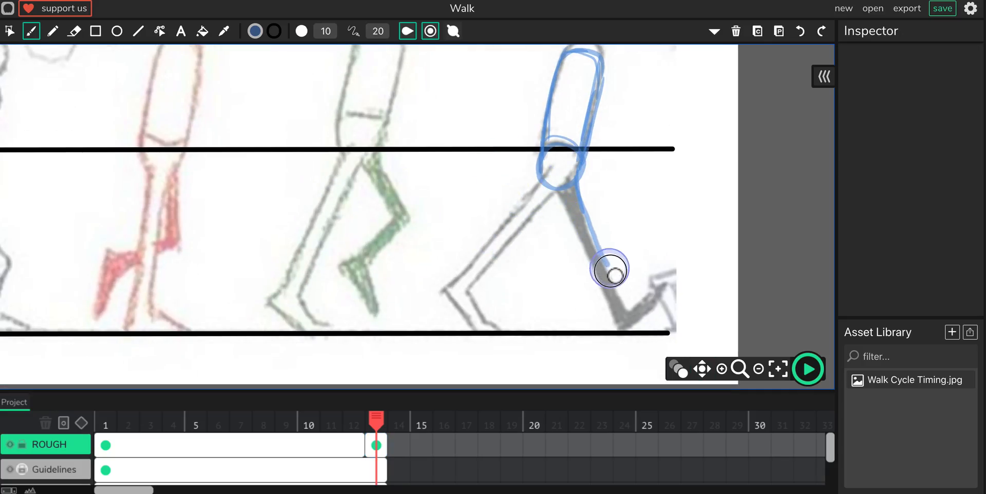
left_click_drag(551, 189, 590, 252)
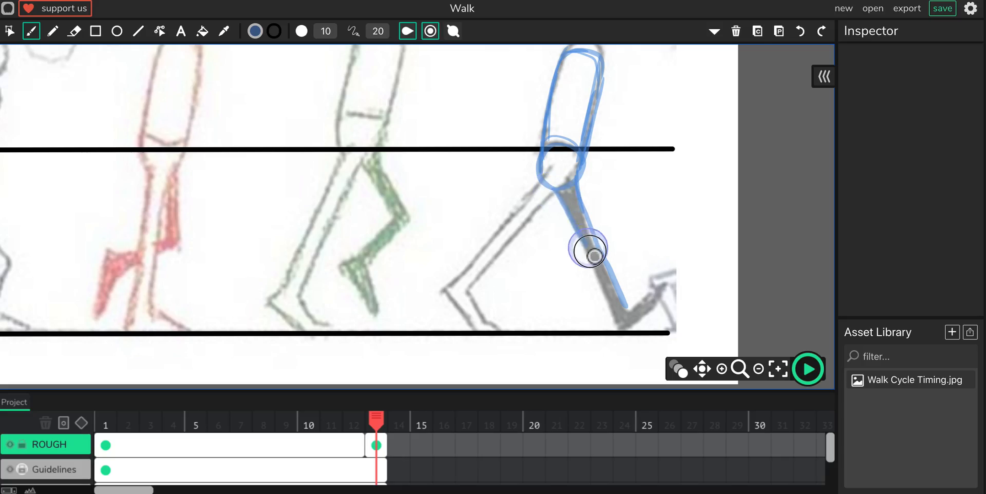
mouse_move(622, 331)
left_mouse_down()
mouse_move(637, 303)
mouse_move(628, 305)
mouse_move(635, 313)
mouse_move(666, 283)
mouse_move(652, 320)
mouse_move(672, 283)
mouse_move(629, 333)
left_mouse_up()
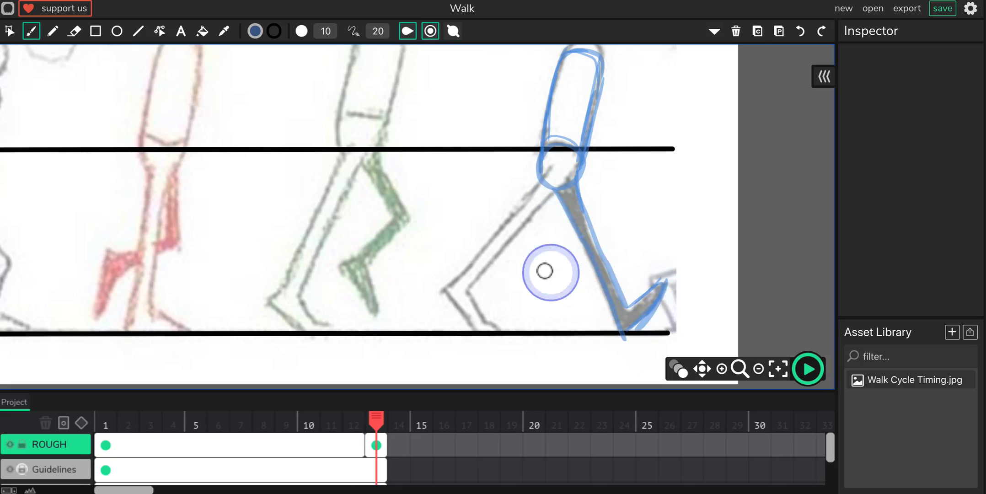
mouse_move(559, 187)
left_mouse_down()
mouse_move(483, 287)
mouse_move(495, 273)
mouse_move(477, 311)
mouse_move(477, 293)
mouse_move(486, 319)
mouse_move(505, 330)
mouse_move(498, 324)
mouse_move(490, 343)
mouse_move(499, 333)
mouse_move(480, 333)
mouse_move(457, 305)
mouse_move(536, 184)
mouse_move(522, 208)
mouse_move(534, 199)
mouse_move(546, 160)
mouse_move(567, 197)
left_mouse_up()
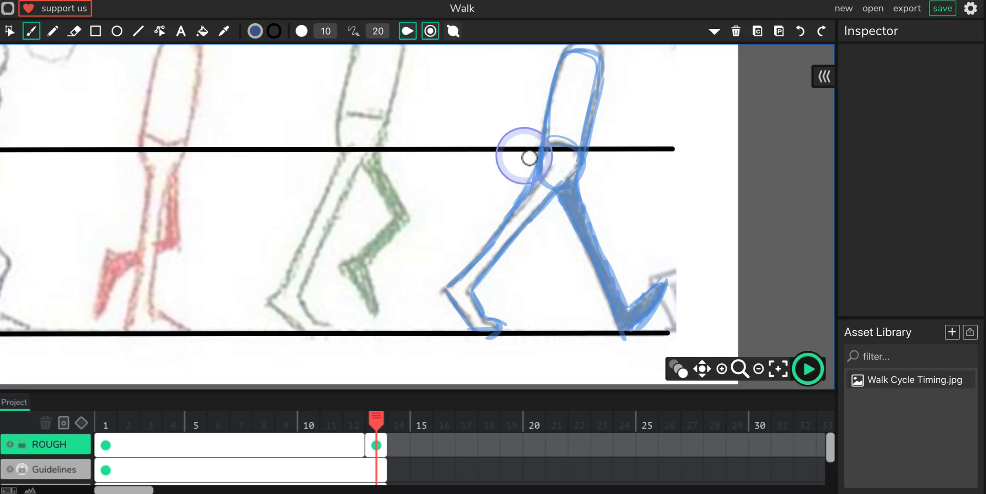
Step: Reinforce the last contact figure's upper torso and shoulder outline with extra blue Brush strokes
key("space")
mouse_move(528, 154)
left_mouse_down()
mouse_move(529, 240)
mouse_move(533, 199)
left_mouse_up()
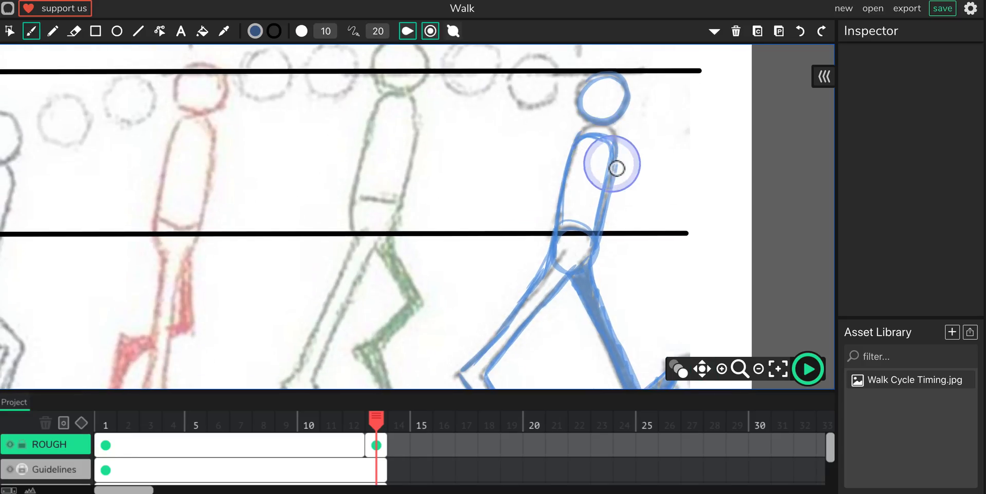
mouse_move(581, 139)
left_mouse_down()
mouse_move(577, 155)
mouse_move(612, 162)
mouse_move(605, 148)
mouse_move(571, 168)
left_mouse_up()
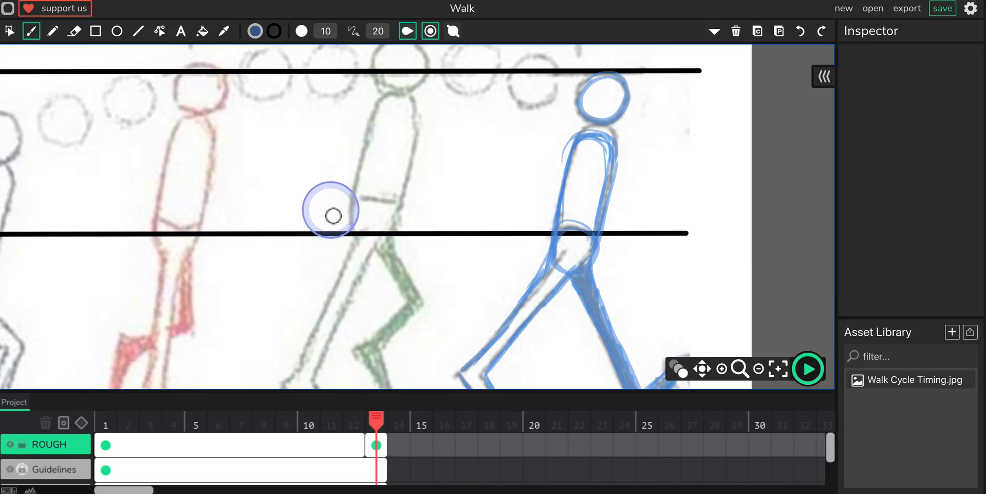
Step: Cut the ROUGH layer's first frame span at frame 7 to create a blank frame for the passing pose
key("space")
mouse_move(363, 202)
left_mouse_down()
mouse_move(412, 182)
mouse_move(559, 178)
mouse_move(577, 205)
mouse_move(583, 197)
left_mouse_up()
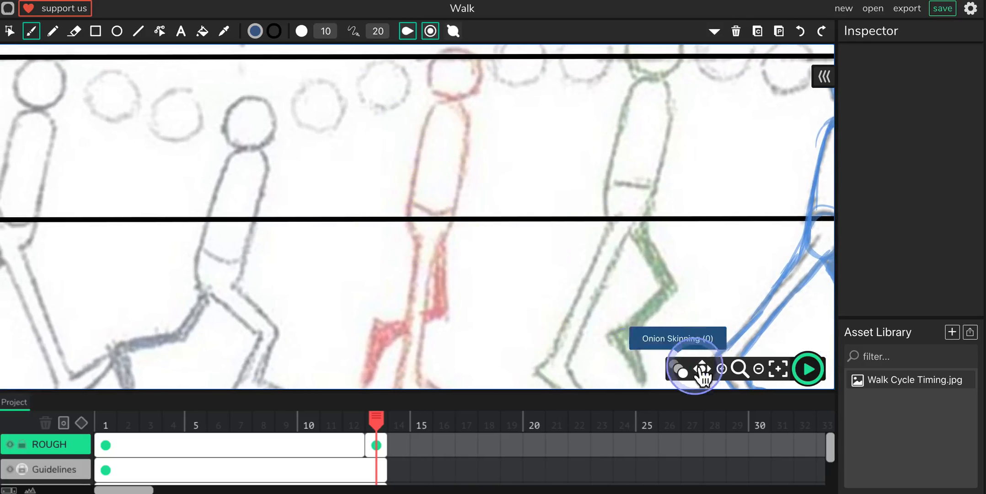
left_click(758, 369)
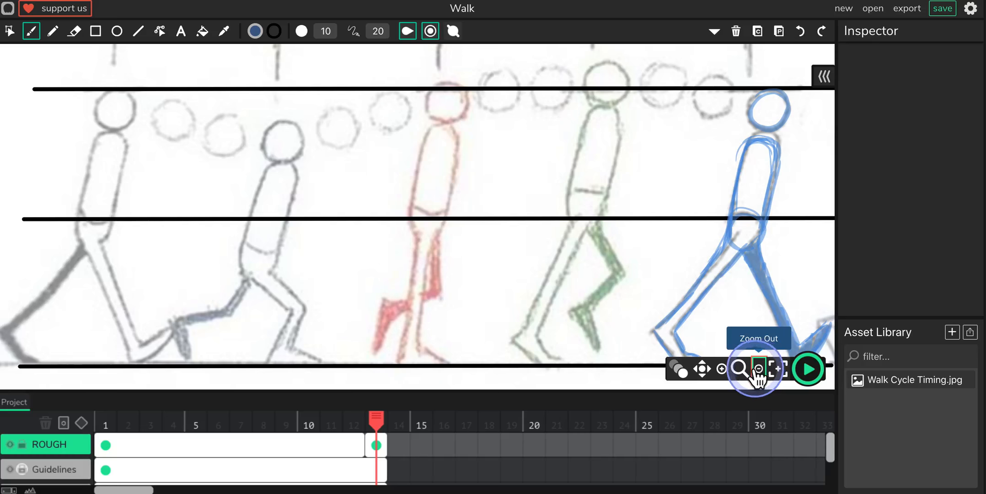
left_click(759, 370)
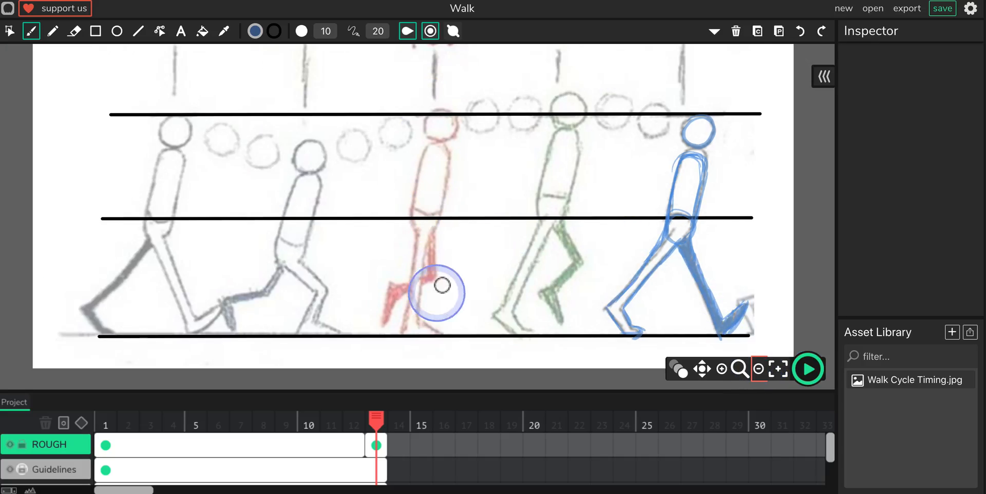
key("space")
mouse_move(412, 172)
left_mouse_down()
mouse_move(418, 302)
mouse_move(422, 152)
left_mouse_up()
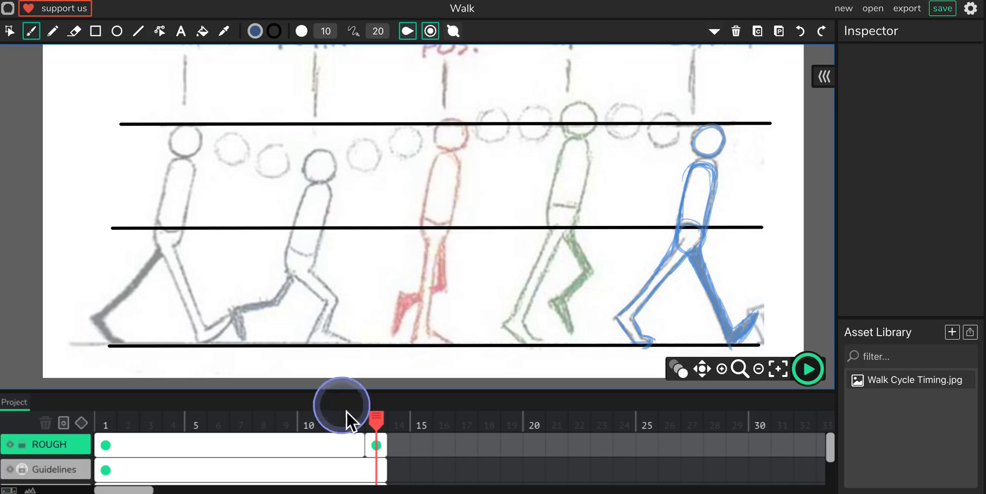
mouse_move(376, 417)
left_mouse_down()
mouse_move(197, 424)
mouse_move(241, 414)
left_mouse_up()
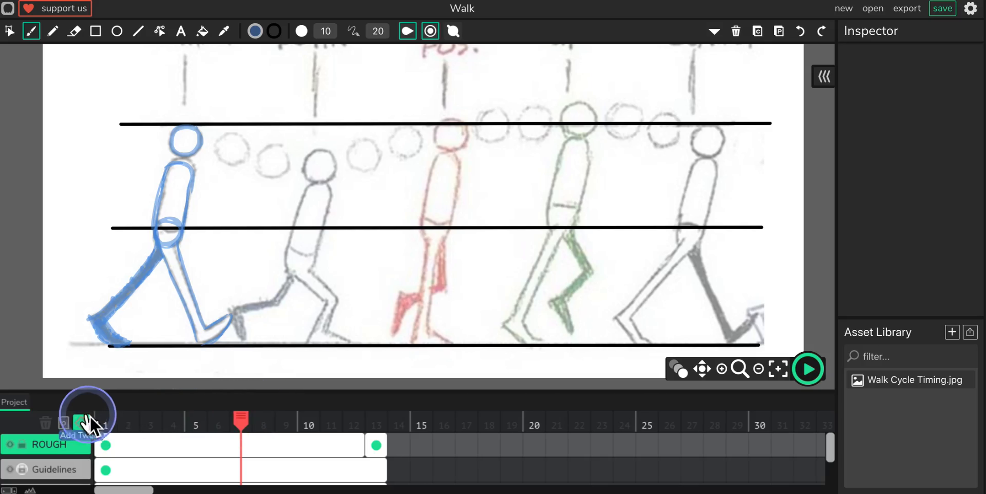
left_click(64, 423)
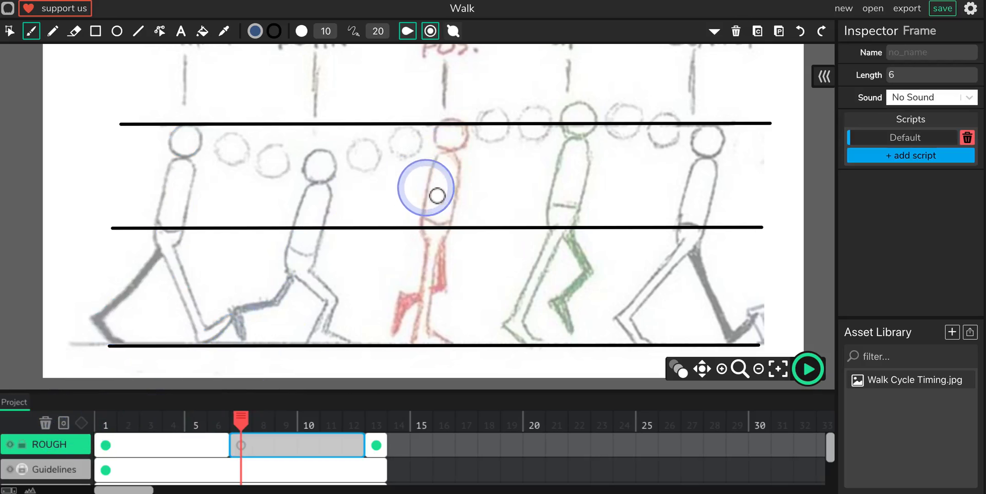
Step: Trace the red passing-pose figure's head, torso and hip circle in blue on frame 7
left_click(722, 369)
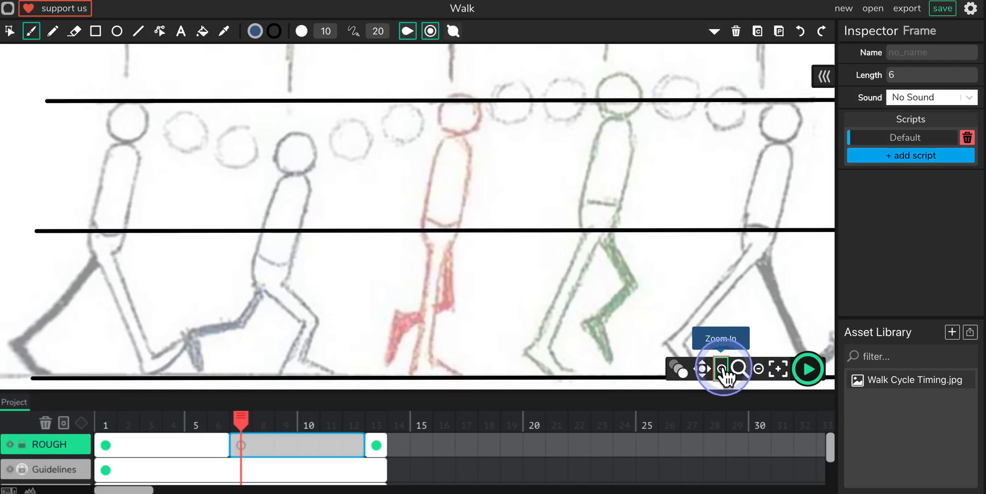
left_click(721, 369)
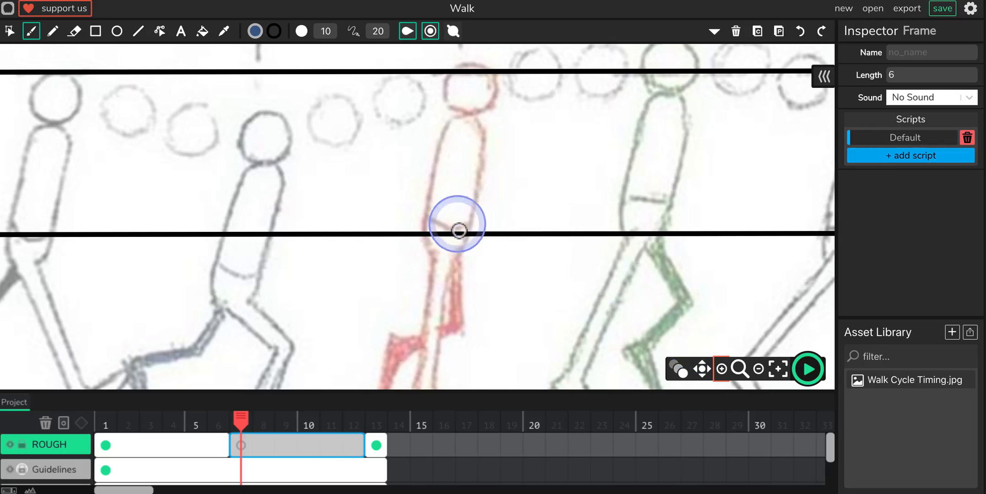
left_click_drag(411, 170, 394, 201)
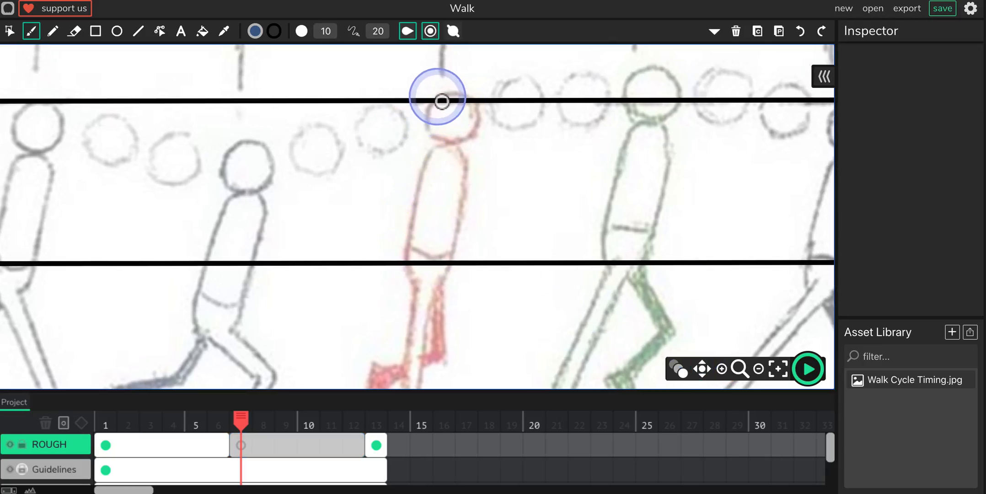
left_click_drag(438, 96, 447, 90)
mouse_move(475, 141)
left_mouse_down()
mouse_move(432, 134)
mouse_move(446, 99)
mouse_move(440, 105)
mouse_move(472, 99)
mouse_move(479, 136)
mouse_move(480, 108)
mouse_move(444, 143)
mouse_move(440, 115)
left_mouse_up()
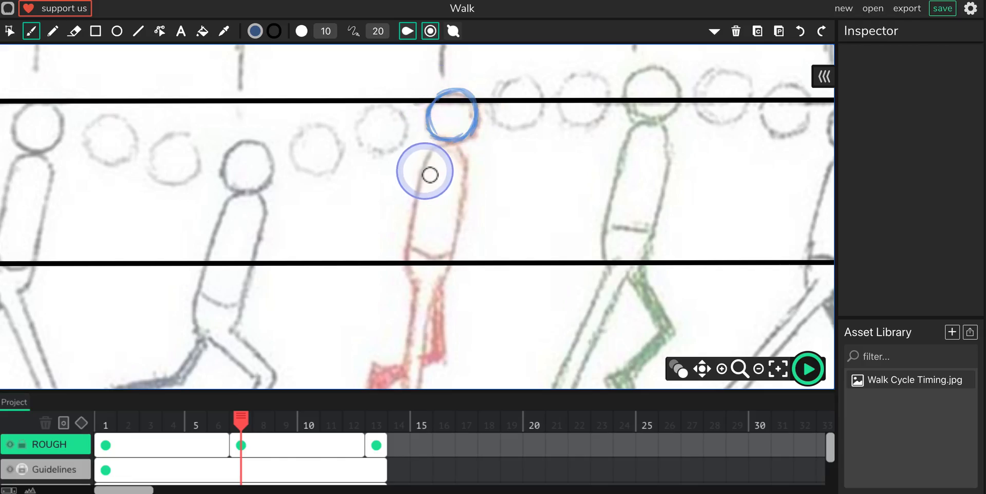
left_click_drag(447, 157, 472, 187)
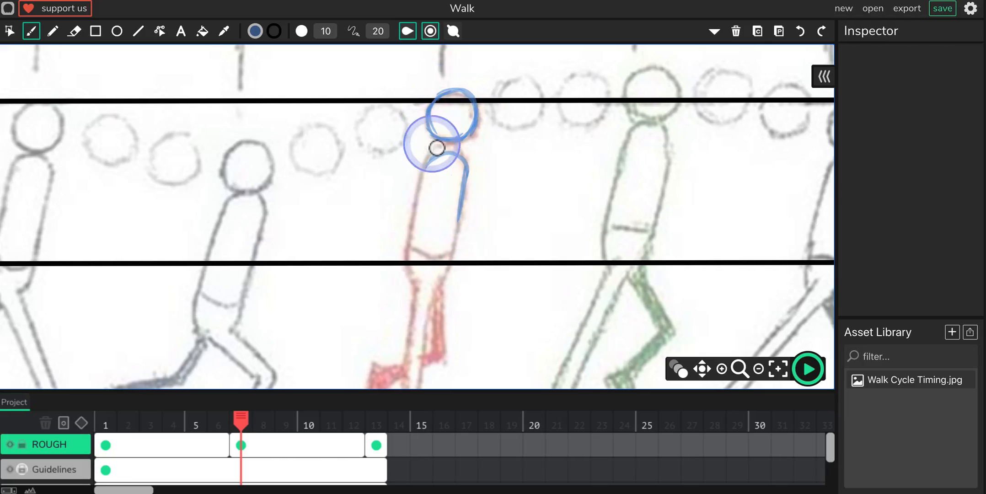
left_click_drag(431, 170, 428, 180)
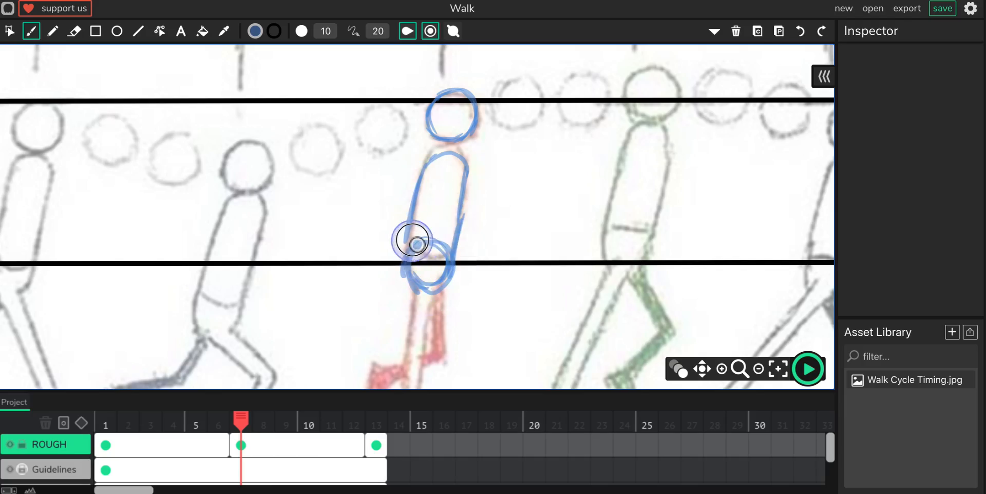
Step: Trace the passing-pose figure's straight supporting leg and foot in blue on frame 7, leaving it unfilled
key("space")
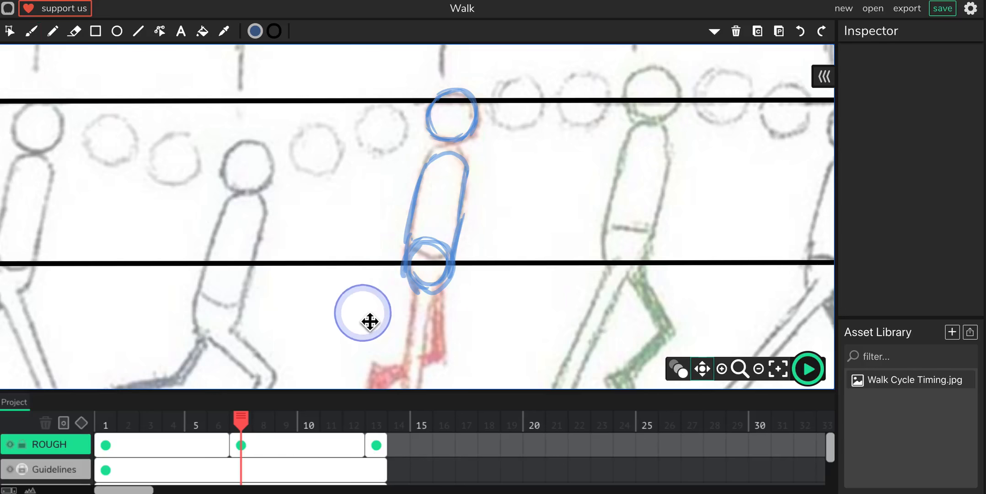
mouse_move(367, 321)
left_mouse_down()
mouse_move(368, 217)
mouse_move(359, 341)
left_mouse_up()
left_click_drag(379, 231, 374, 271)
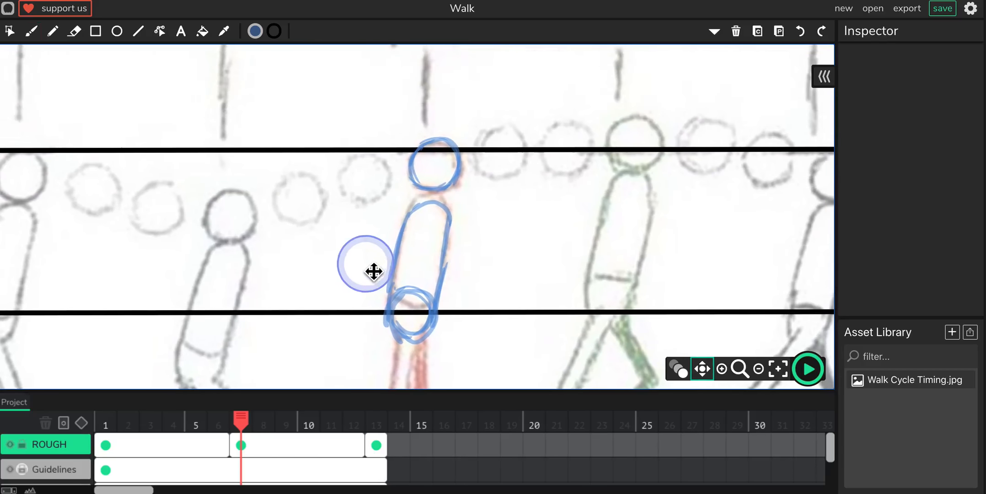
mouse_move(380, 205)
left_mouse_down()
mouse_move(371, 304)
mouse_move(392, 196)
left_mouse_up()
left_click_drag(378, 252, 389, 181)
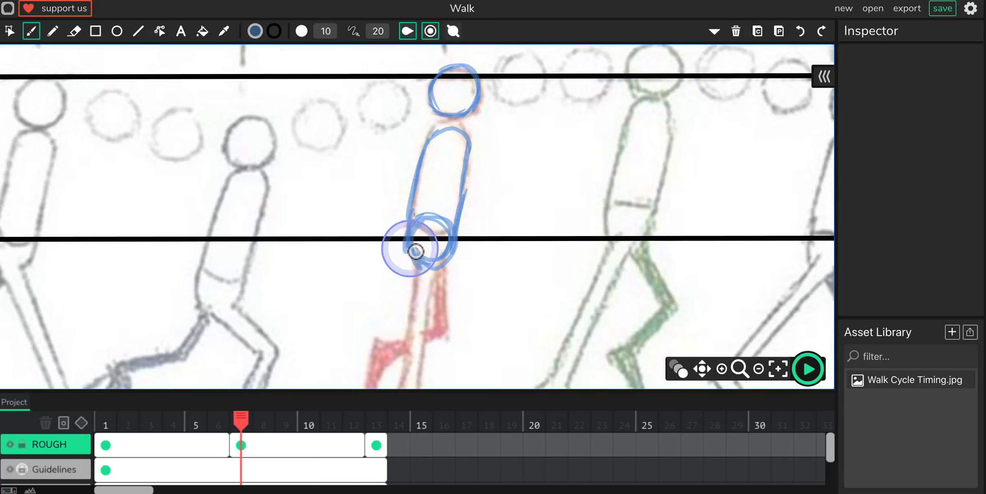
left_click_drag(385, 266, 404, 162)
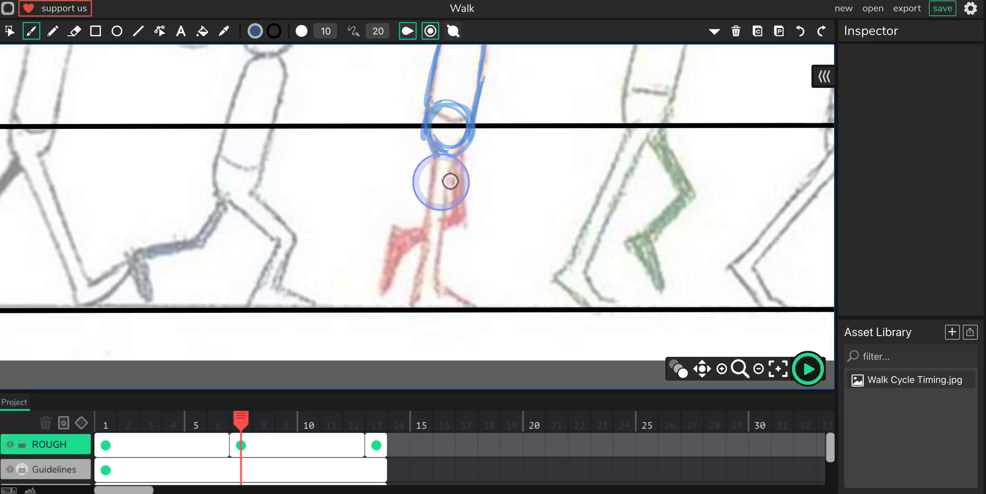
left_click_drag(464, 153, 463, 154)
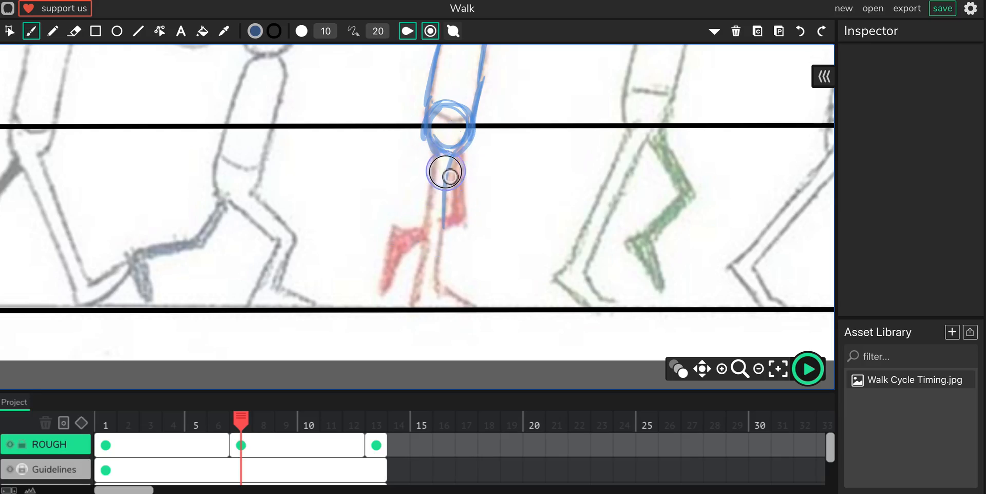
mouse_move(443, 298)
left_mouse_down()
mouse_move(440, 280)
mouse_move(479, 306)
mouse_move(414, 306)
mouse_move(430, 222)
left_mouse_up()
Step: Trace the passing-pose figure's raised bent leg and foot in blue and shade them solid
mouse_move(434, 175)
left_mouse_down()
mouse_move(464, 168)
mouse_move(472, 142)
mouse_move(465, 228)
left_mouse_up()
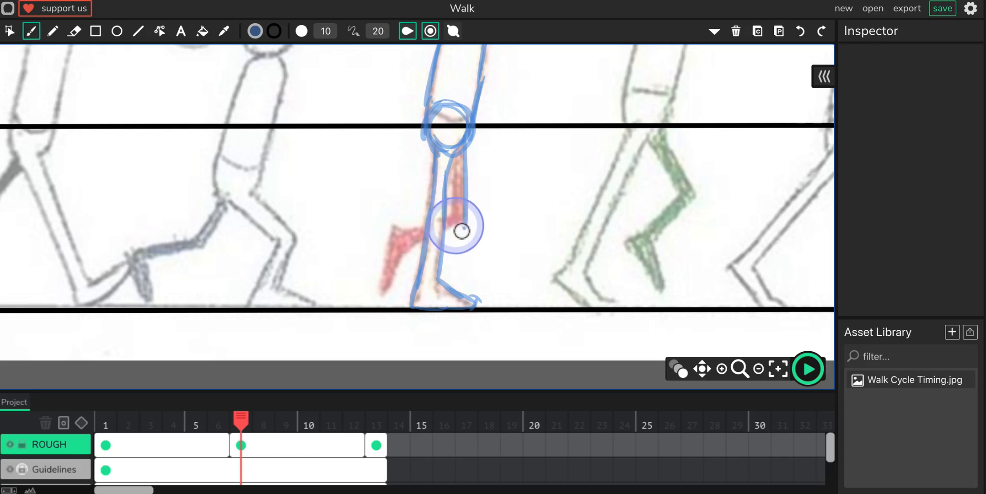
left_click_drag(456, 158, 447, 221)
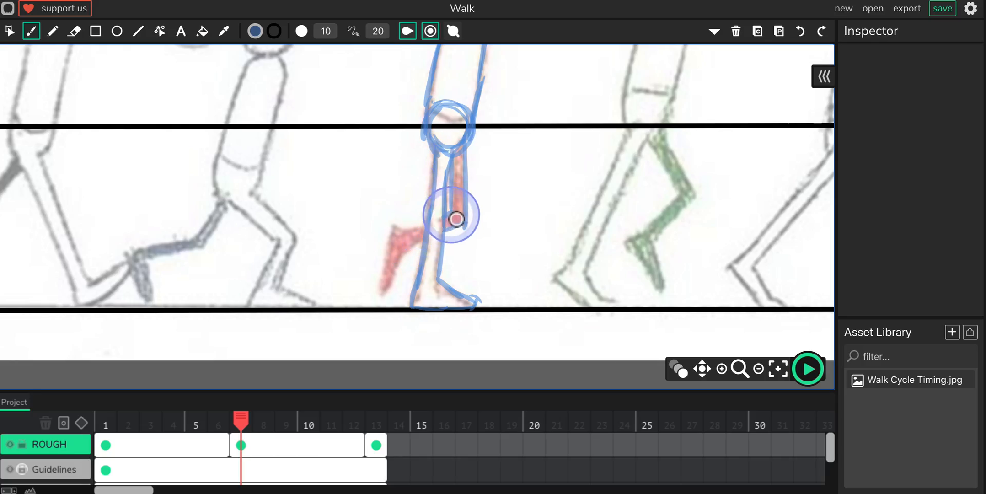
mouse_move(416, 235)
left_mouse_down()
mouse_move(399, 228)
mouse_move(381, 292)
left_mouse_up()
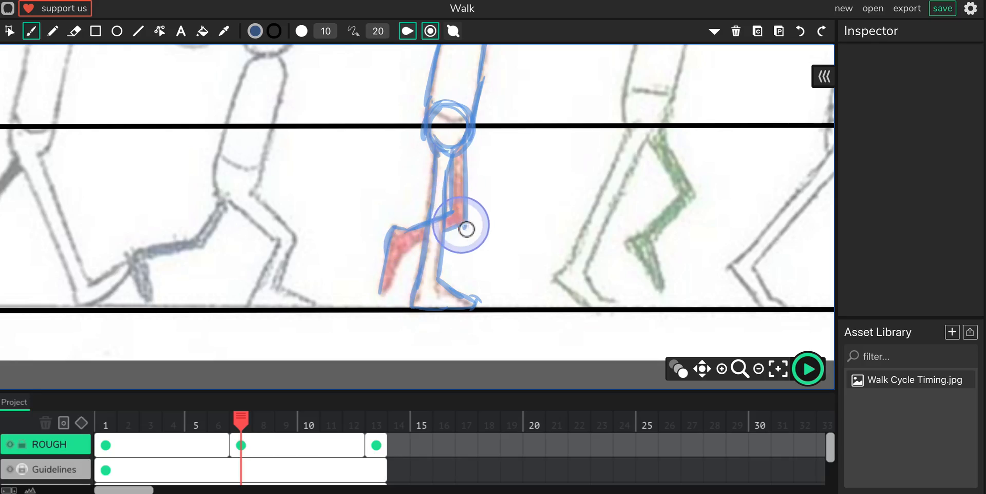
mouse_move(409, 245)
left_mouse_down()
mouse_move(392, 296)
mouse_move(399, 260)
mouse_move(383, 292)
left_mouse_up()
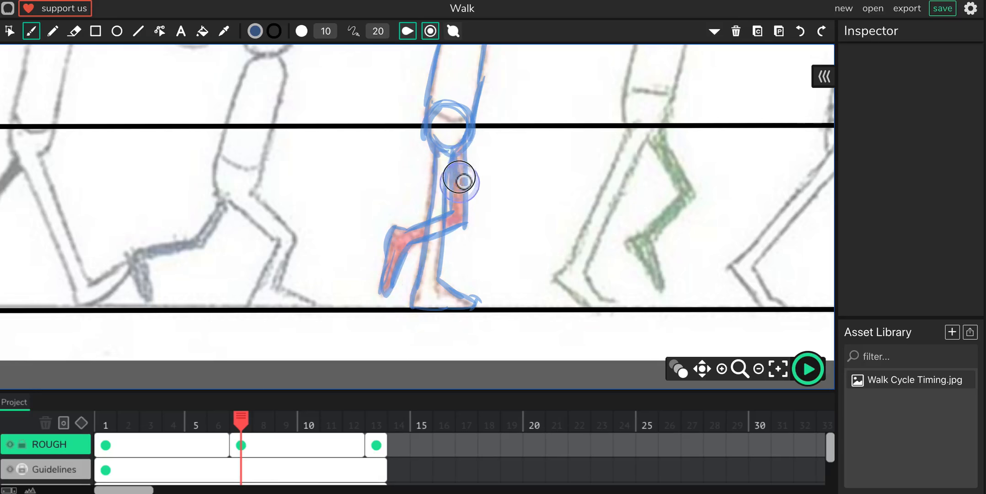
mouse_move(468, 158)
left_mouse_down()
mouse_move(462, 222)
mouse_move(415, 247)
mouse_move(424, 235)
mouse_move(411, 253)
mouse_move(402, 244)
mouse_move(399, 259)
mouse_move(405, 235)
mouse_move(410, 265)
mouse_move(399, 273)
mouse_move(398, 243)
mouse_move(390, 278)
left_mouse_up()
left_click_drag(397, 247, 402, 231)
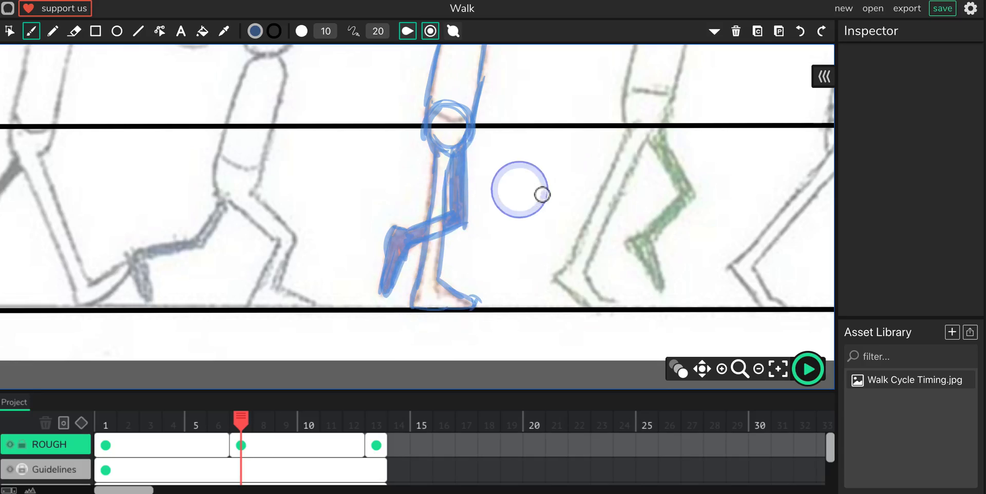
Step: Fit the whole canvas in view and hide the REF layer so only the guidelines and rough drawing show
left_click(778, 368)
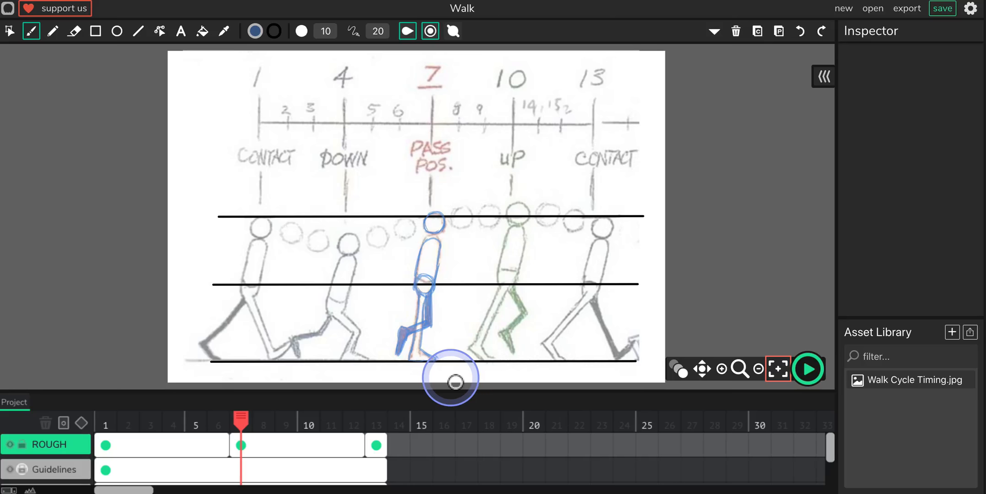
scroll(181, 474, "down", 1)
scroll(181, 474, "down", 2)
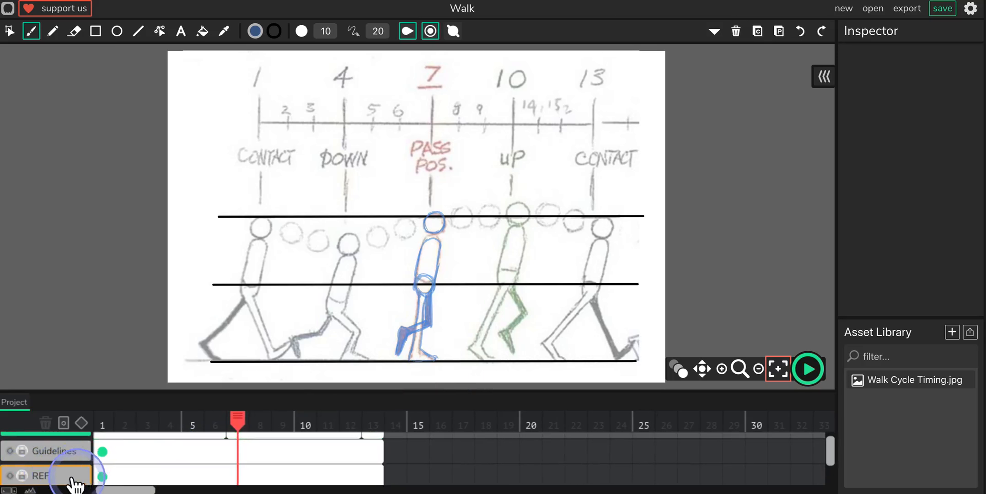
left_click(9, 475)
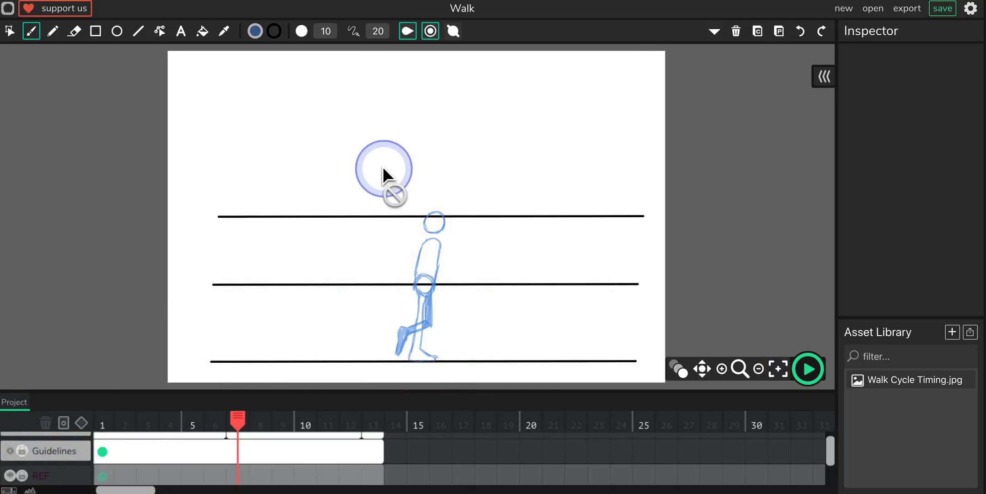
Step: Save the Walk project as a .wick file and dismiss the browser's download bar
left_click(942, 9)
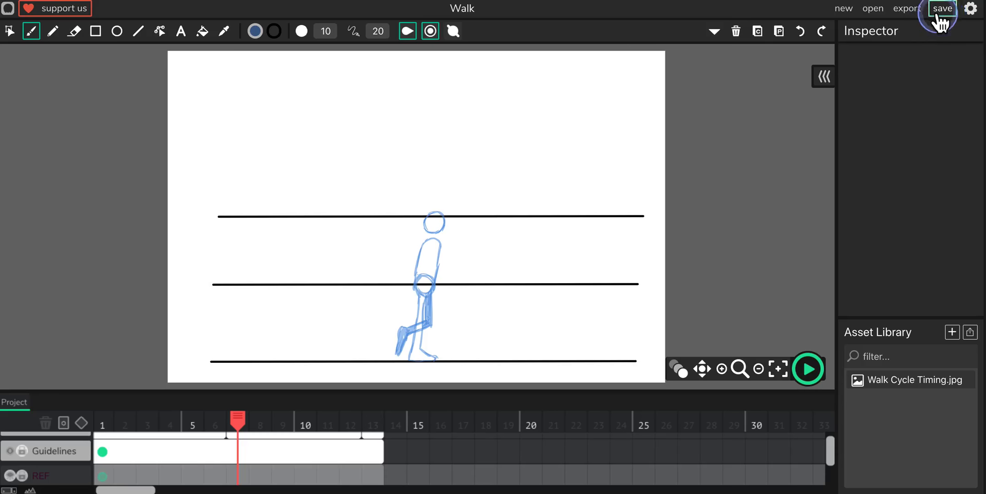
left_click(700, 206)
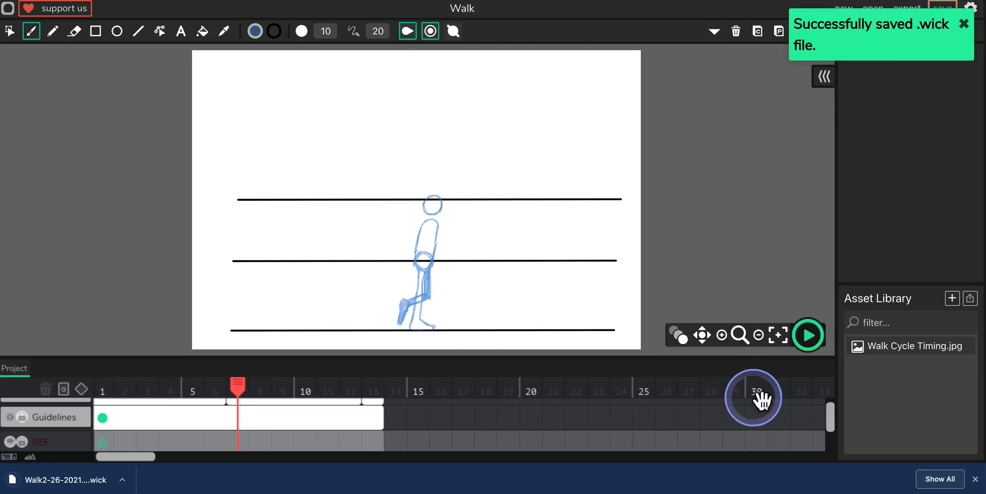
left_click(975, 479)
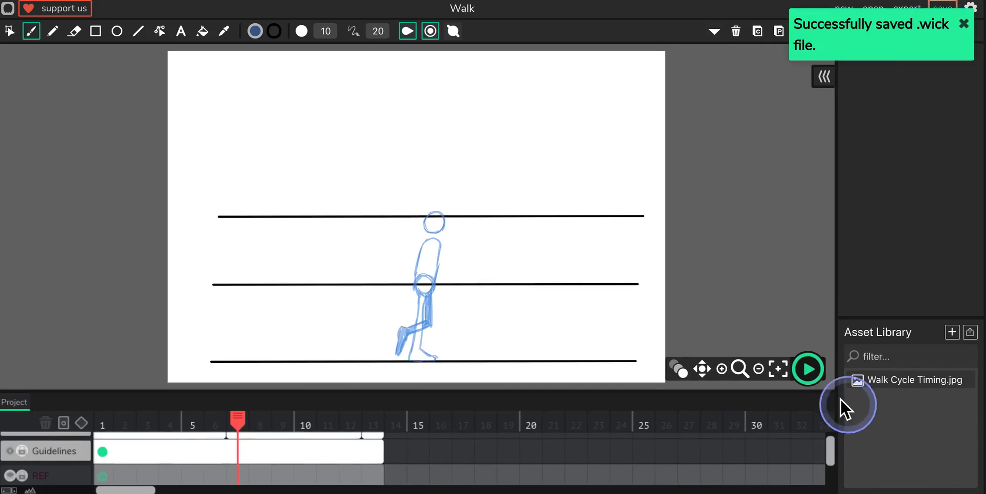
Step: Preview the rough walk animation with its contact and passing poses, and stop the playback
left_click(808, 370)
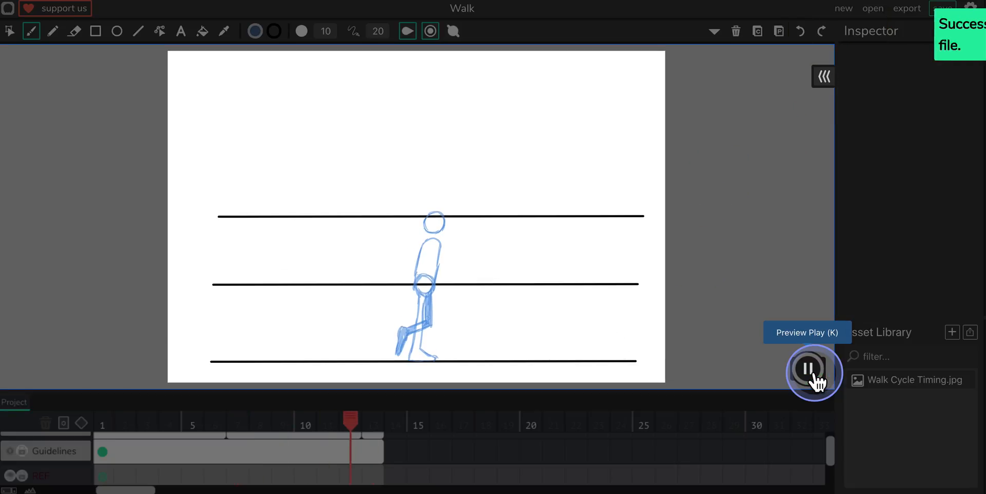
left_click(806, 261)
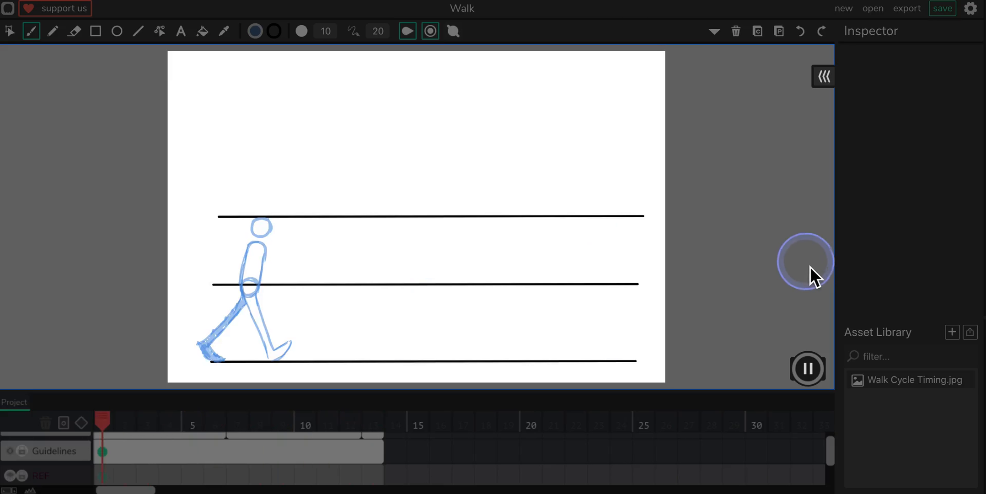
left_click(808, 369)
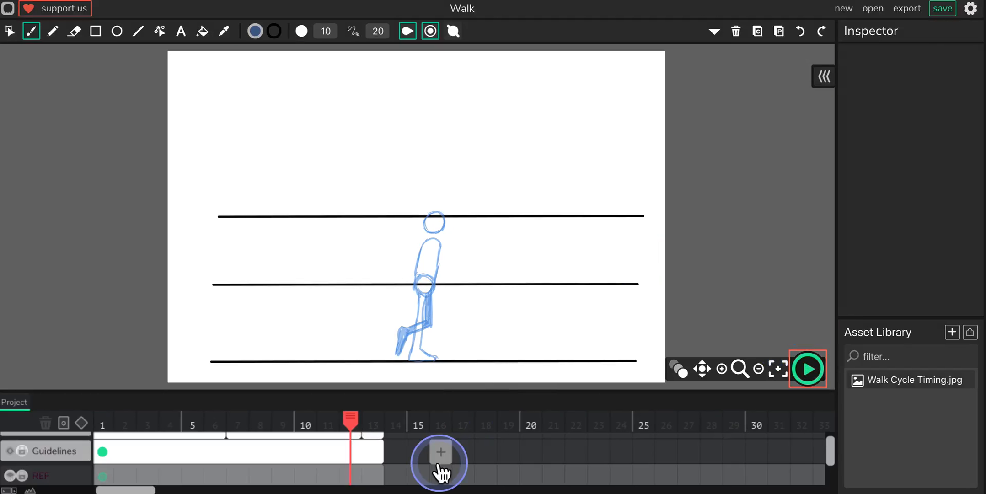
Step: Select the ROUGH layer's frame span that begins at frame 7
scroll(439, 469, "up", 1)
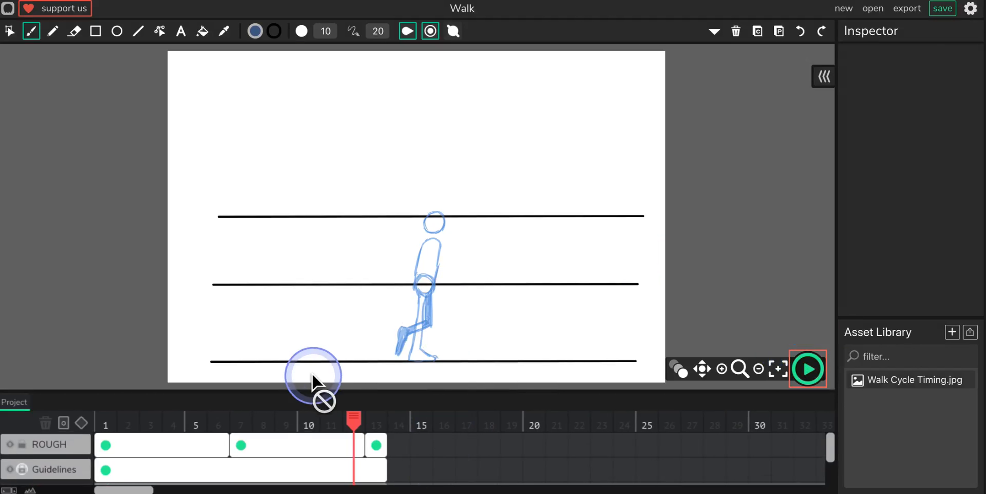
left_click(295, 438)
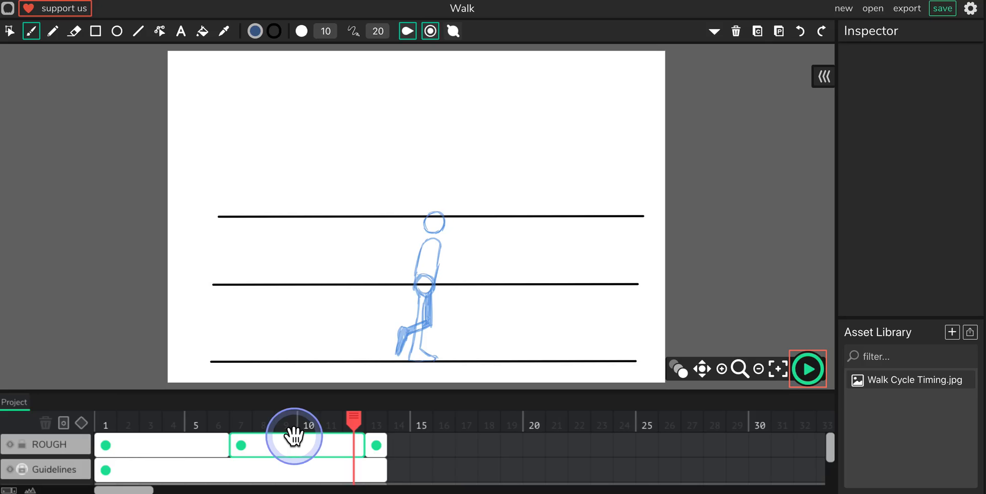